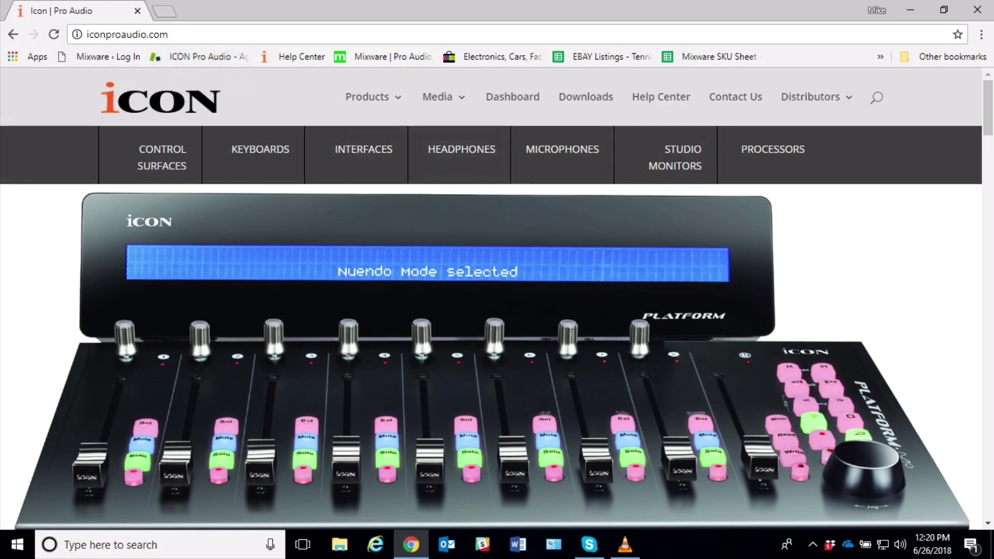
- Open the Platform M+ article in the Control Surfaces downloads and look through its available files
click(585, 96)
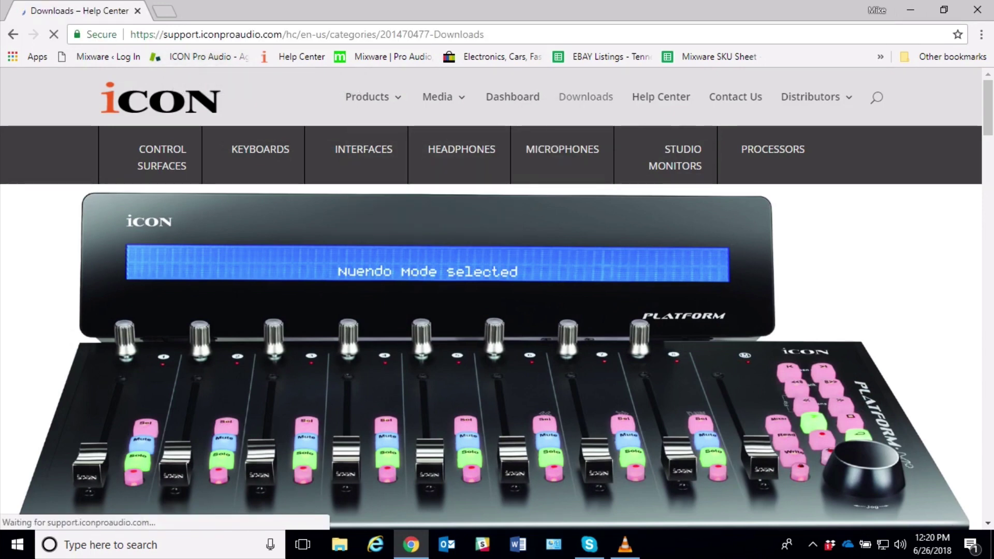
scroll(497, 303, down, 2)
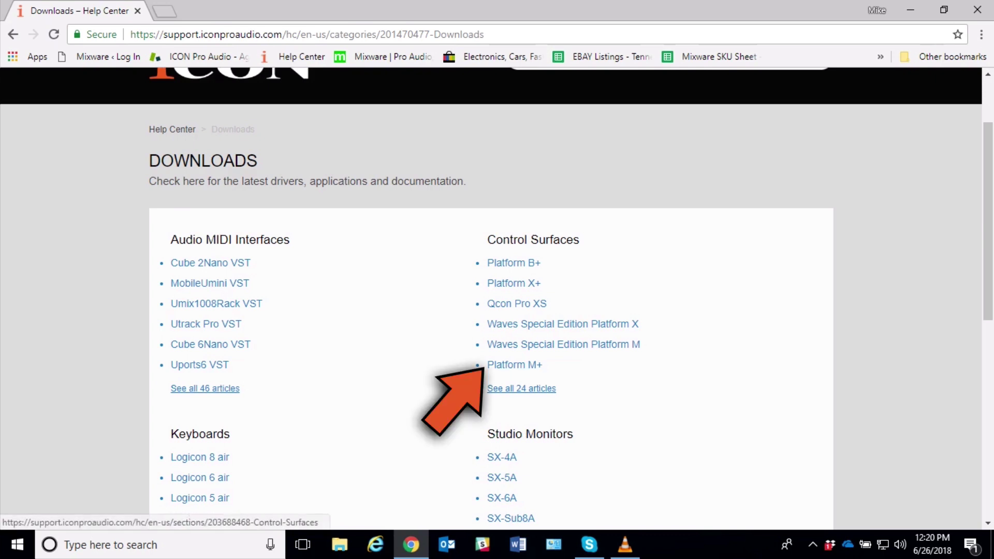
click(514, 365)
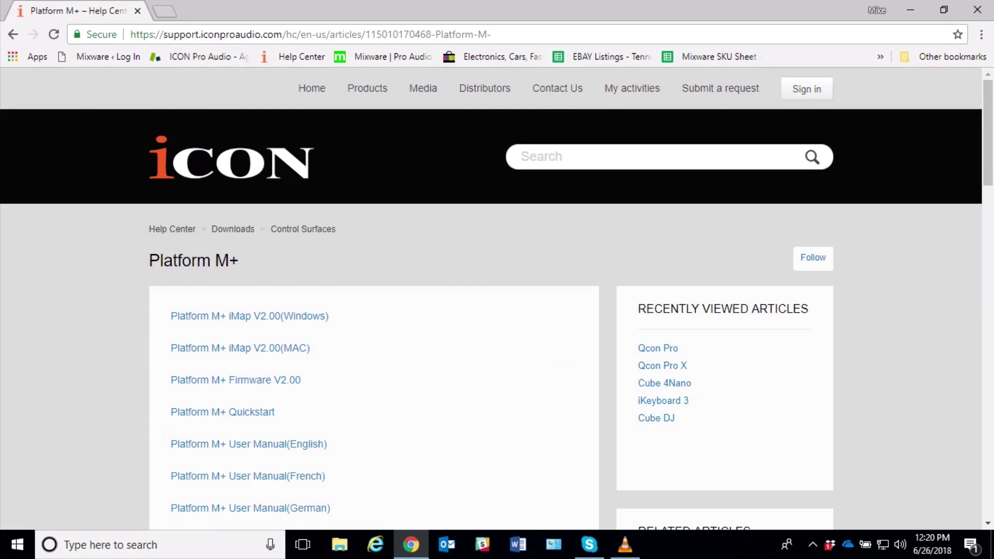
scroll(497, 300, down, 2)
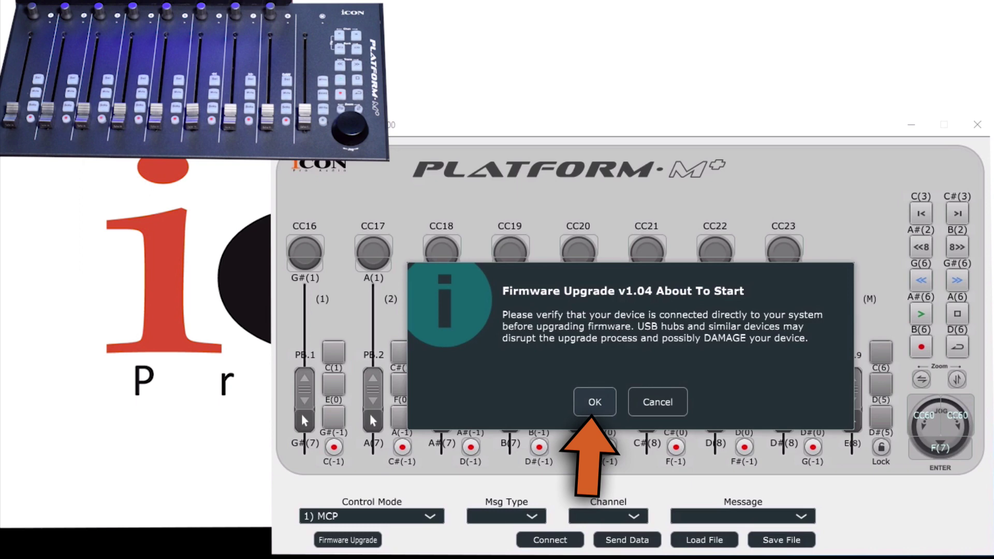
- Accept the firmware upgrade notice and connect the upgrader to the Platform M+ V1.07 device
click(594, 402)
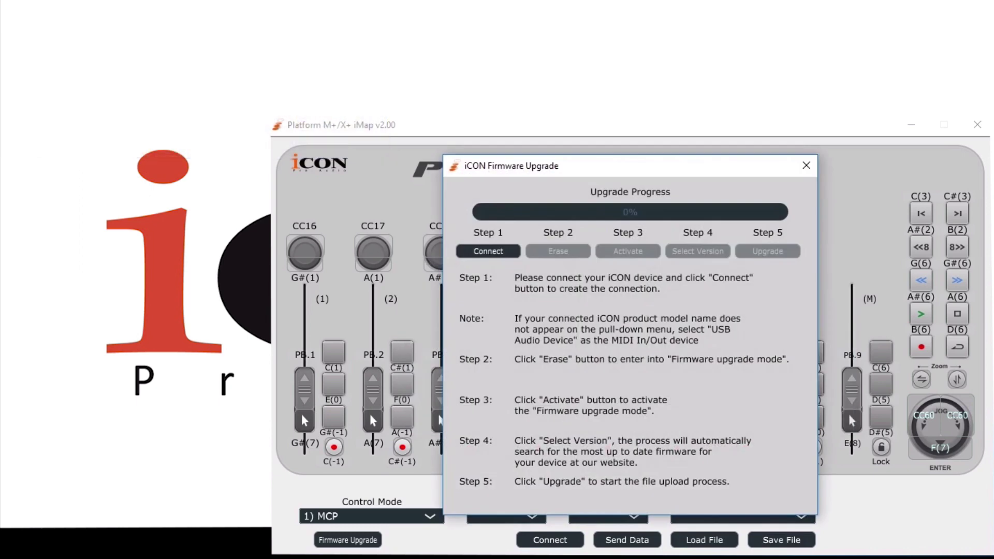
click(488, 251)
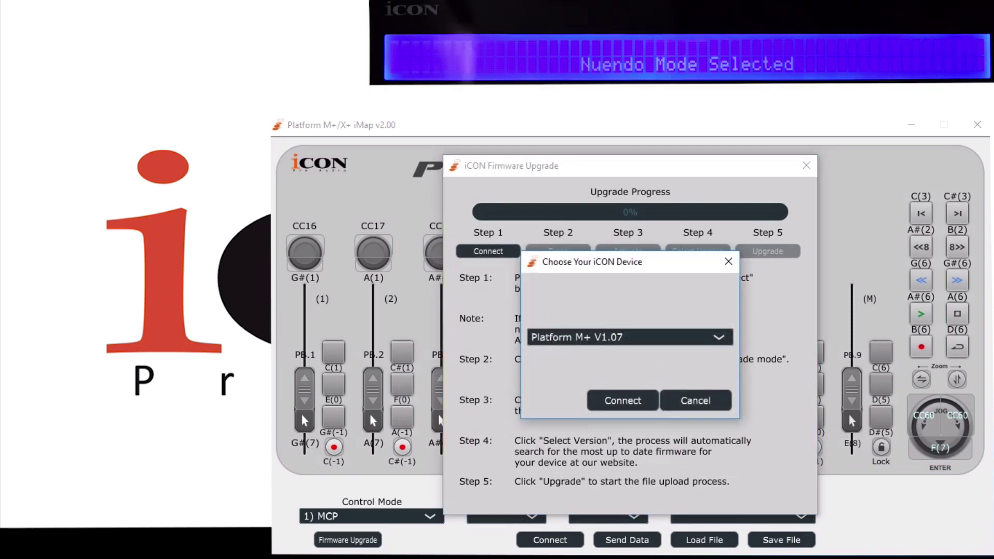
click(630, 338)
click(630, 355)
key(Return)
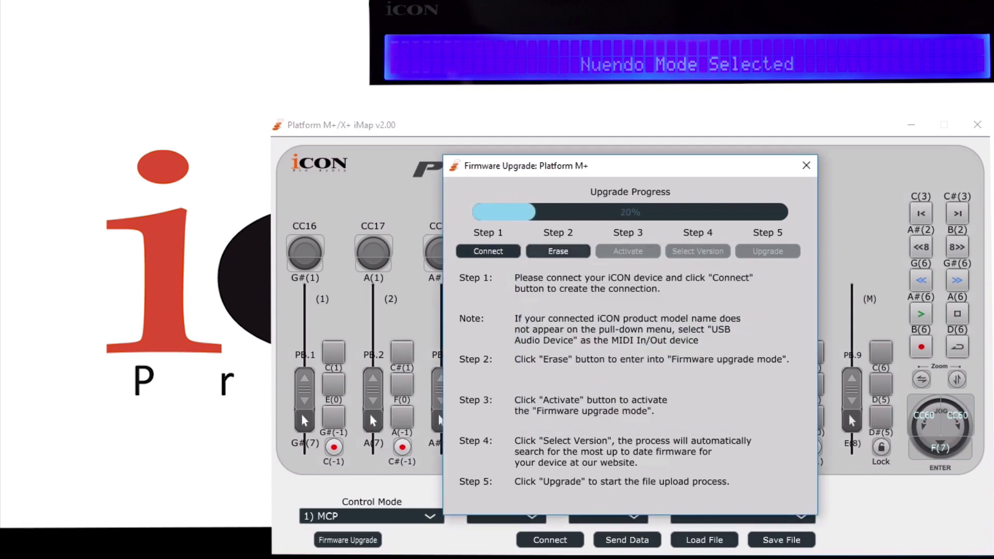
- Erase the device's firmware and activate firmware upgrade mode, connecting to iCON firmware upgrade v1.00
click(558, 251)
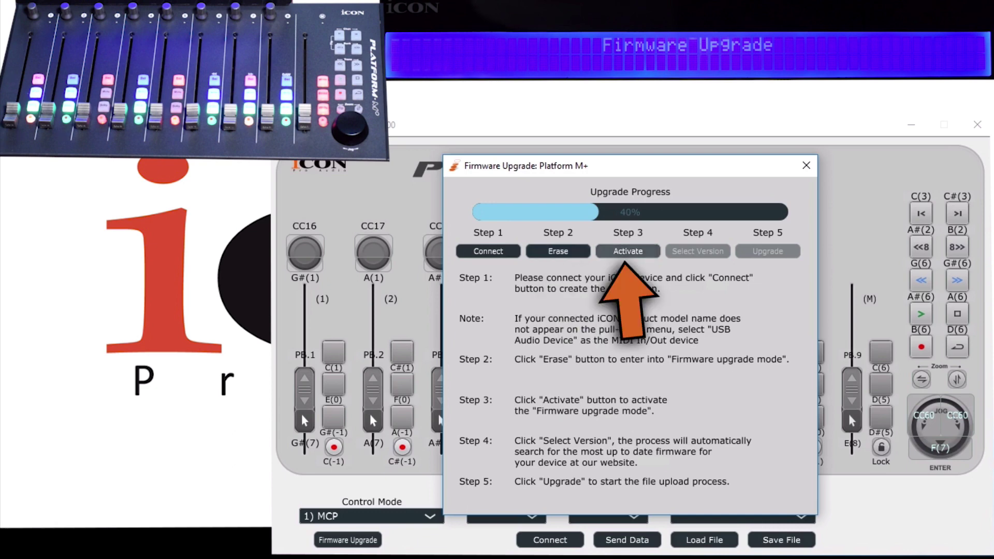
click(628, 251)
click(630, 337)
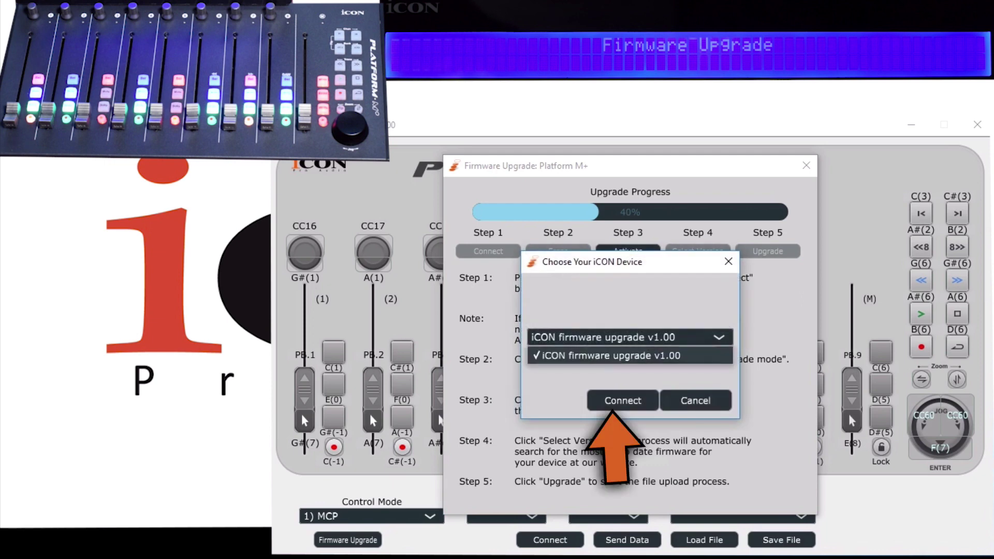
click(630, 356)
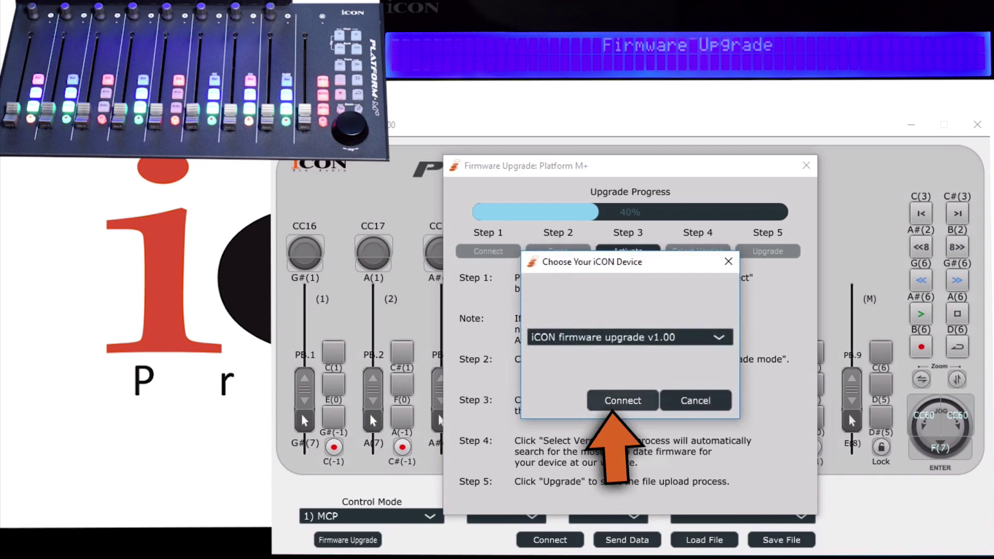
key(Return)
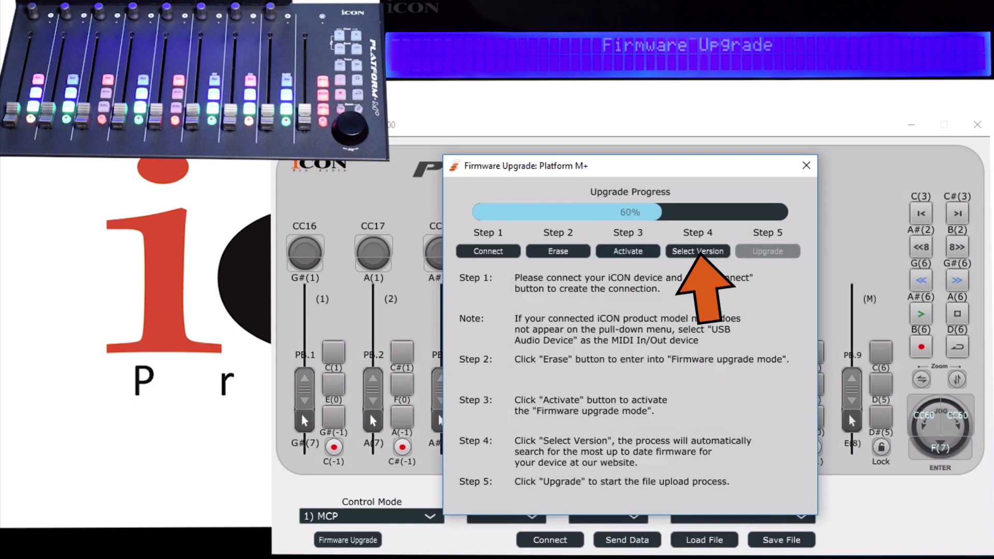
- Choose Platform M+ v2.00 as the firmware version and load it
click(698, 251)
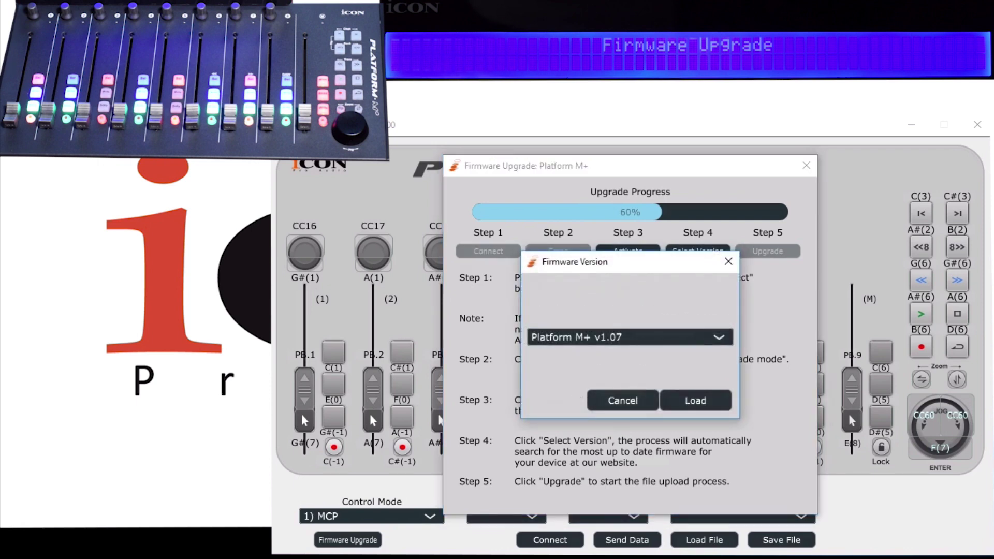
click(719, 337)
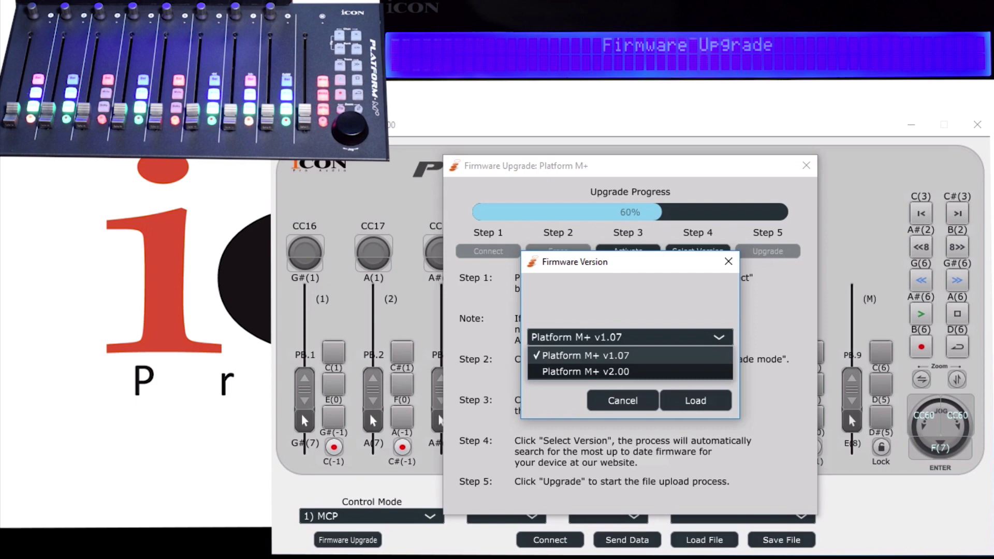
click(630, 372)
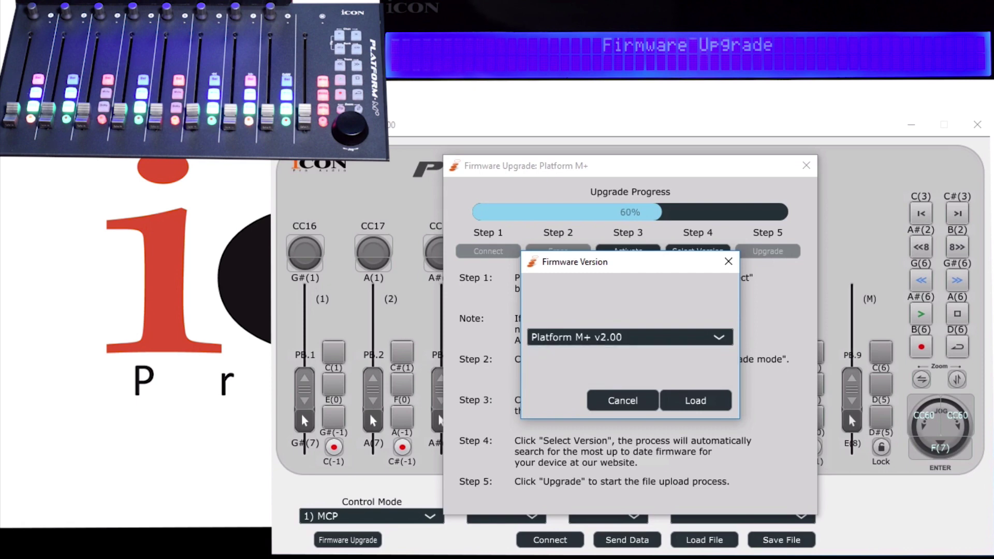
mouse_move(544, 557)
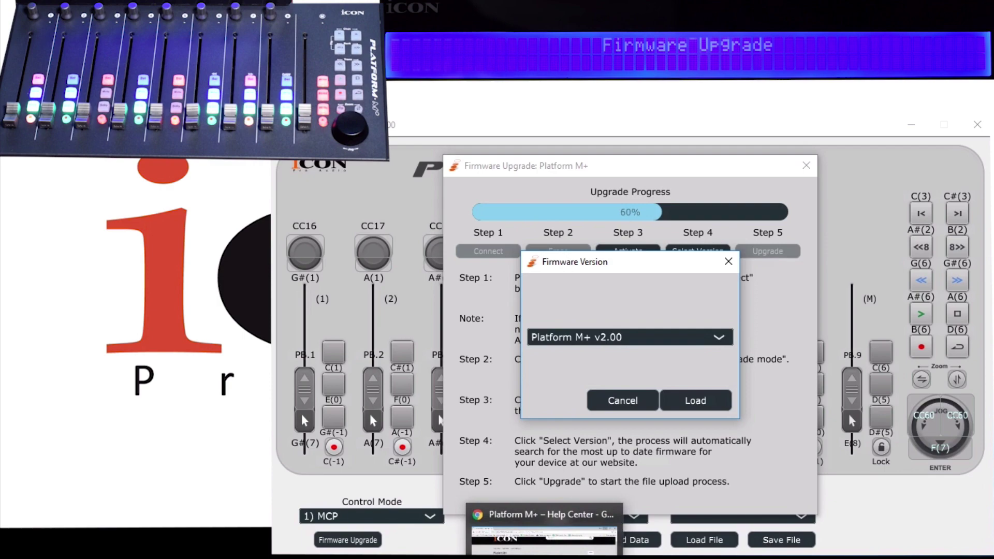
click(544, 536)
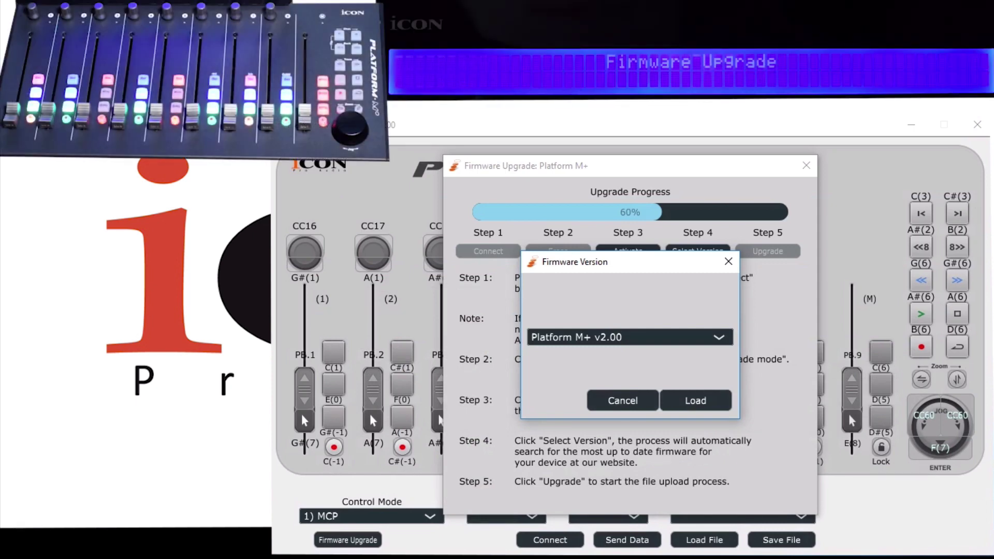
click(662, 337)
click(630, 372)
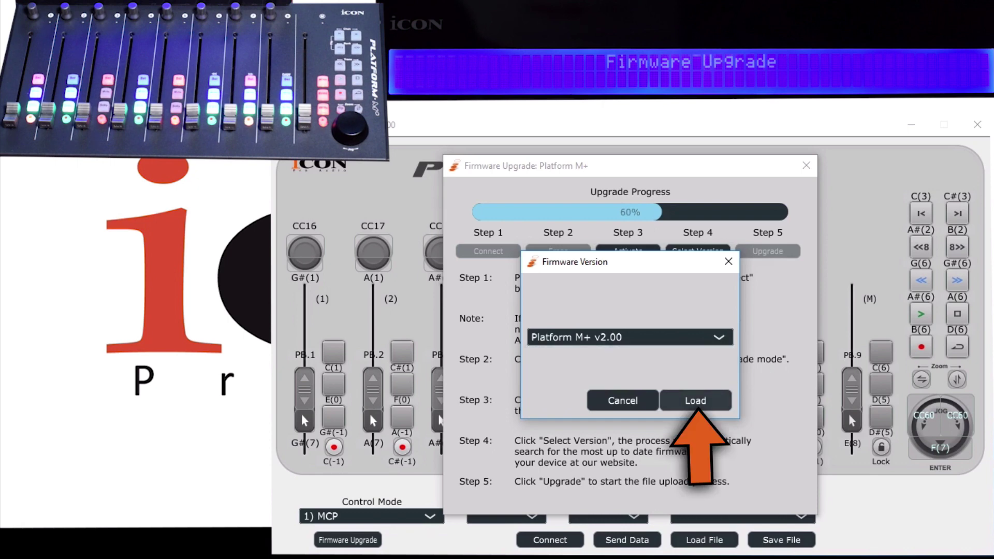
key(Return)
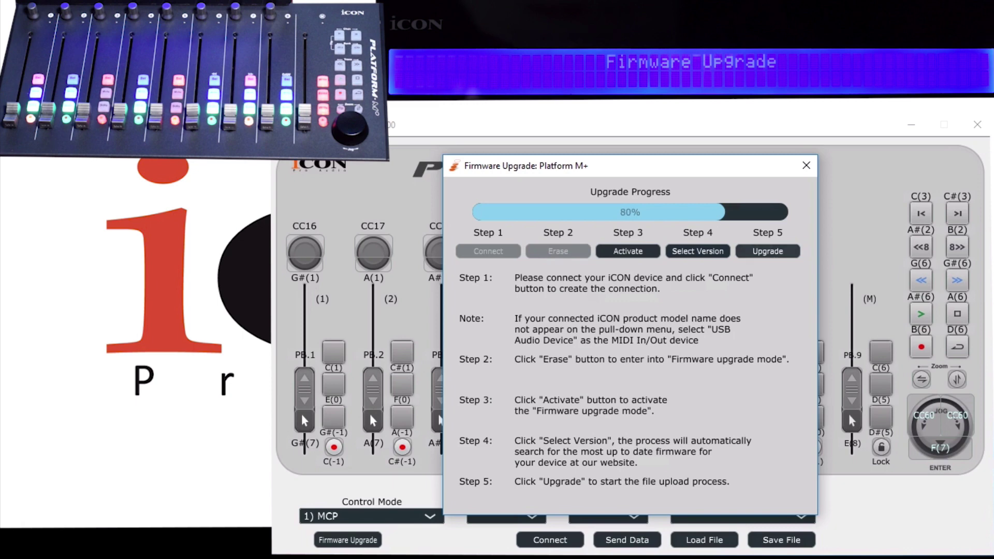
- Run the firmware upgrade on the device, then close the upgrader and the iMap program
click(767, 251)
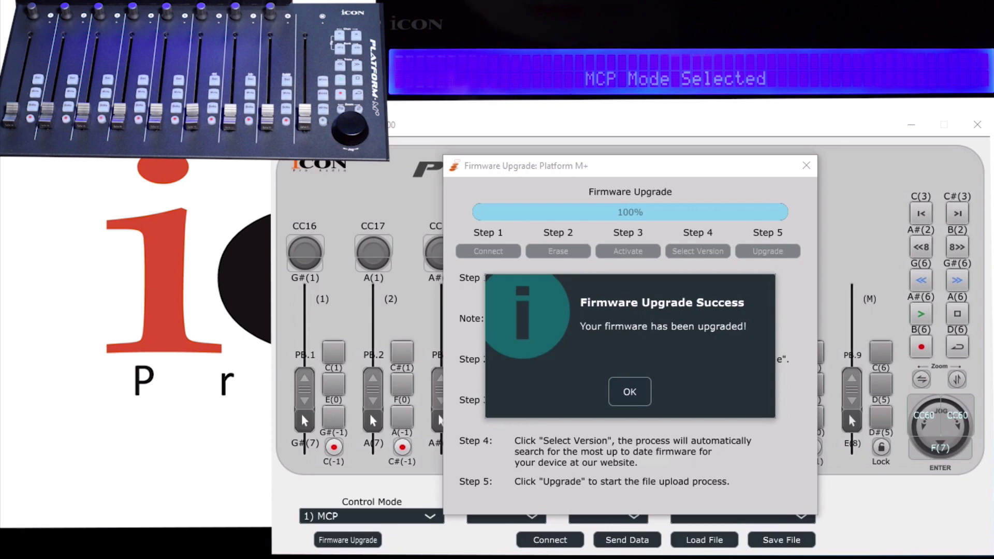
click(629, 392)
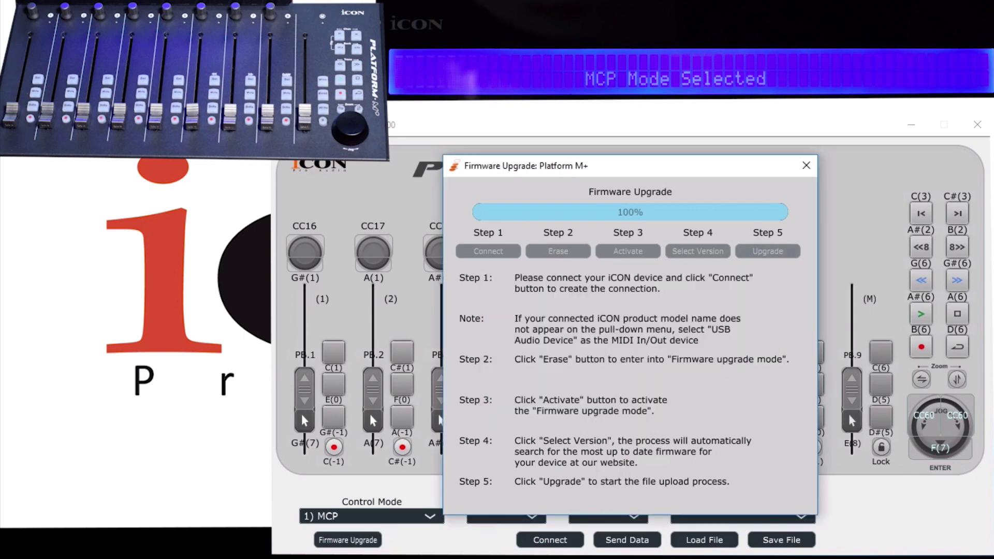
click(806, 166)
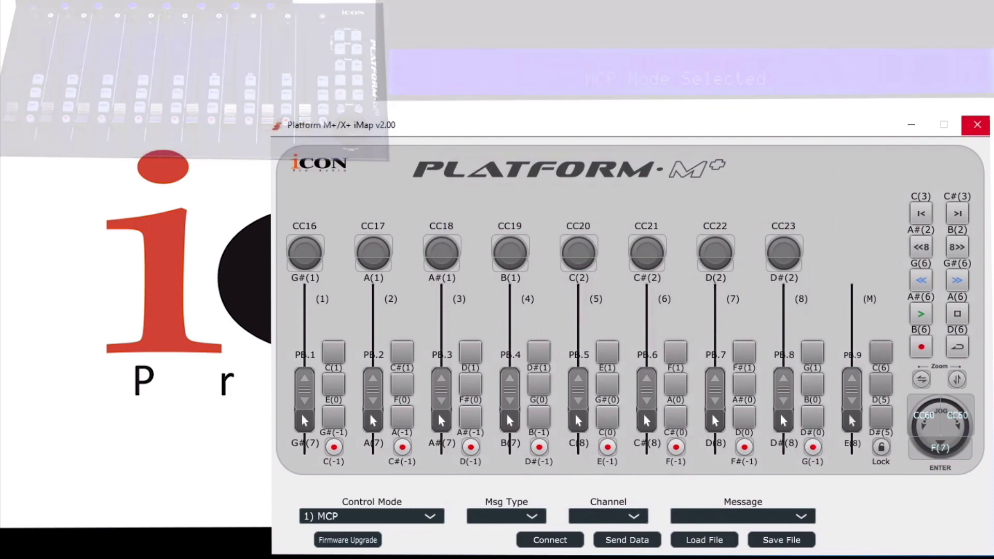
click(977, 125)
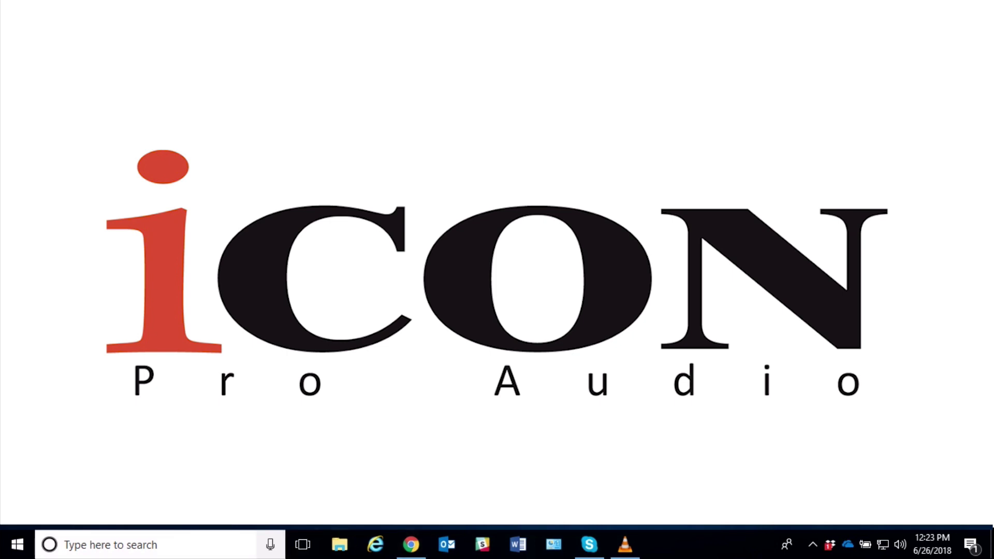
- Search Windows for "control", open Control Panel and show Devices and Printers
click(147, 545)
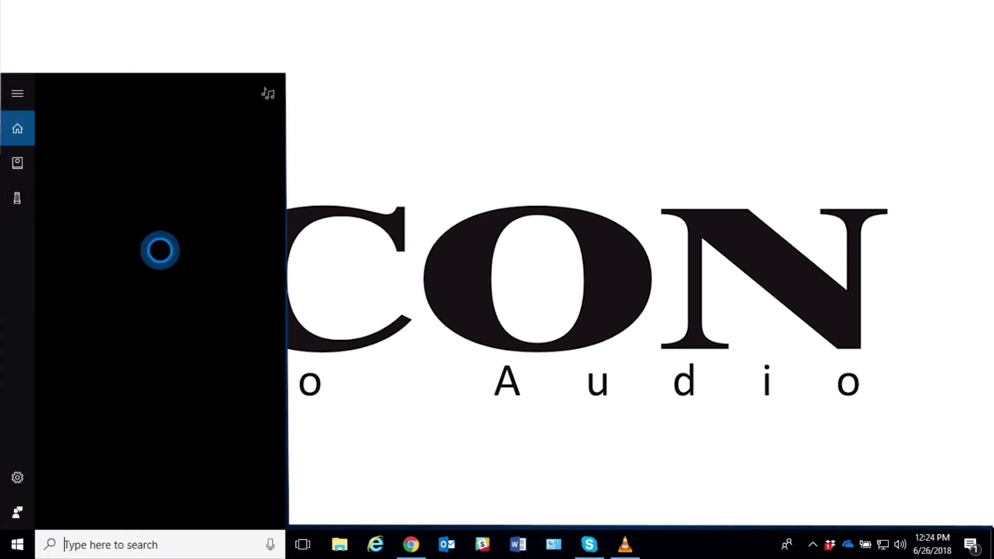
text(con)
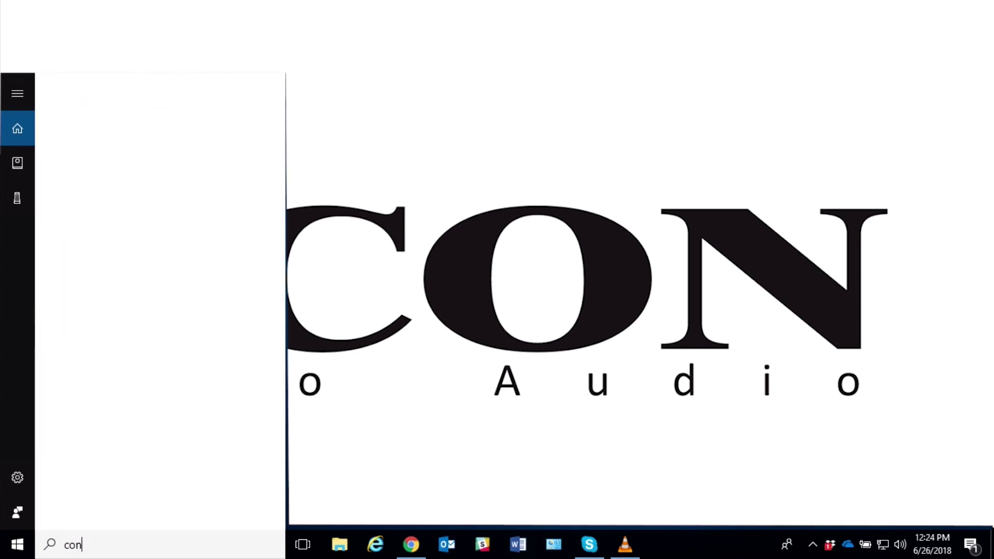
text(trol)
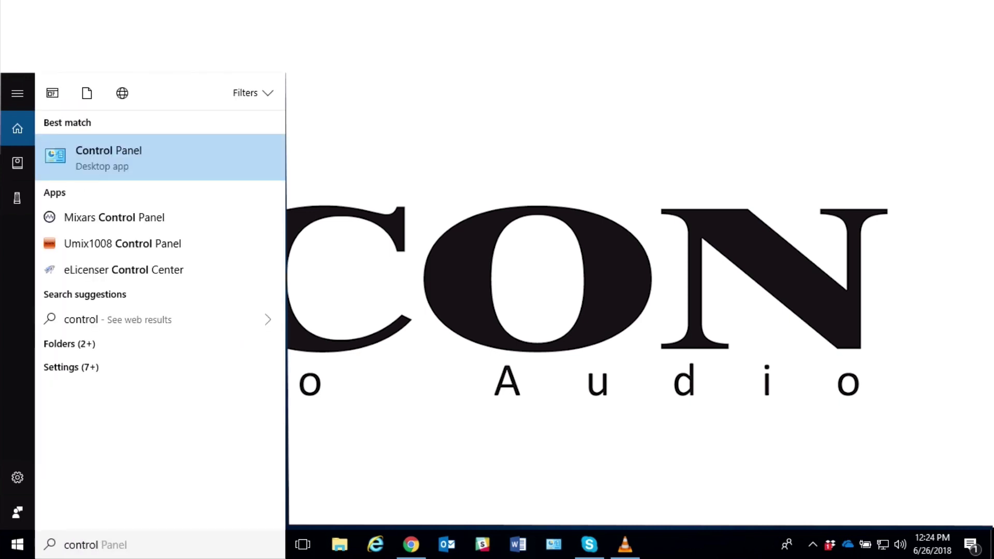
key(Return)
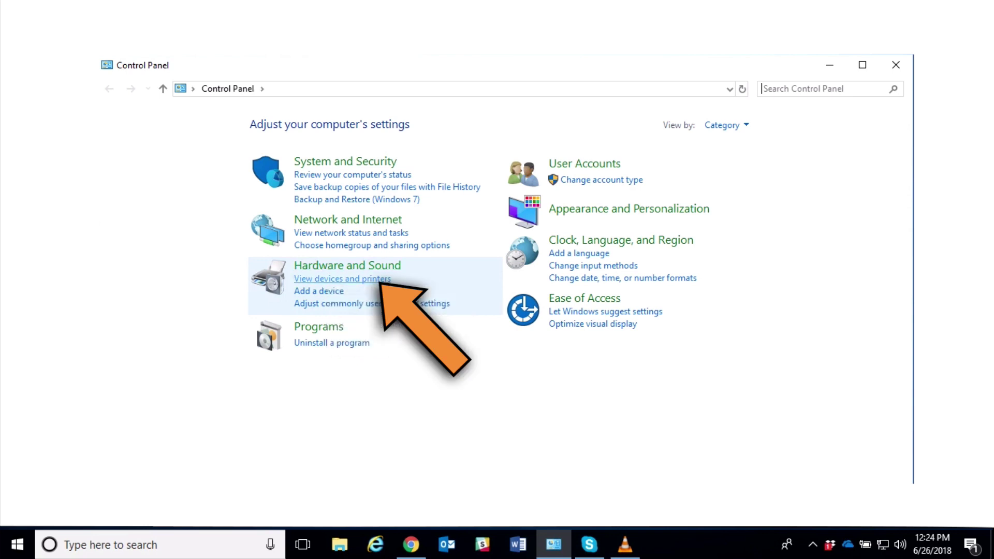
click(362, 278)
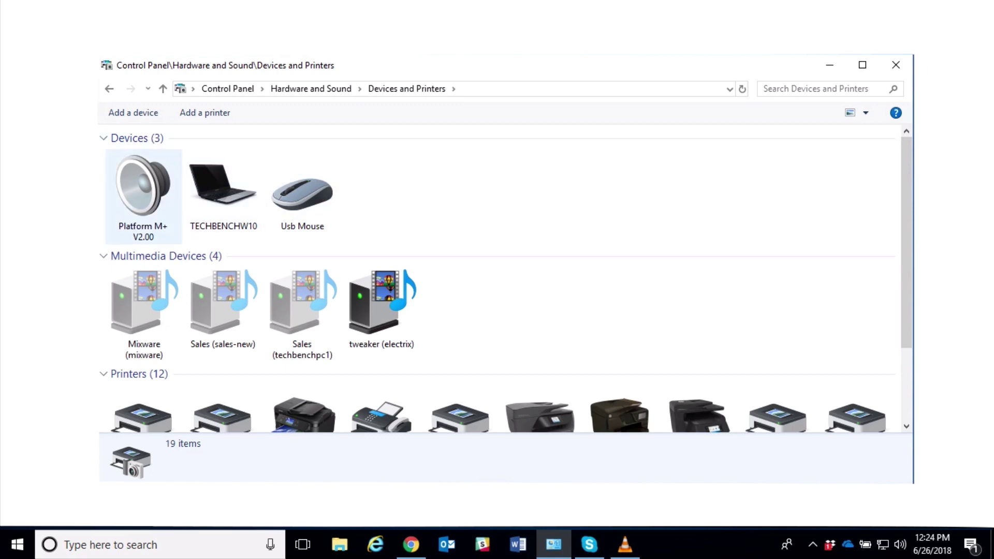
- Check the hardware functions in the Platform M+ V2.00 device's properties
right_click(144, 183)
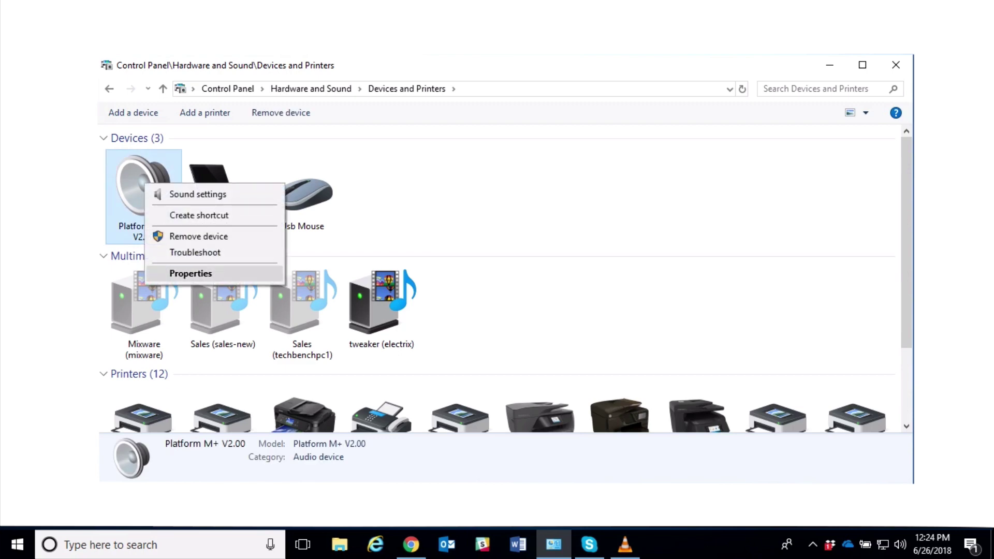
click(190, 273)
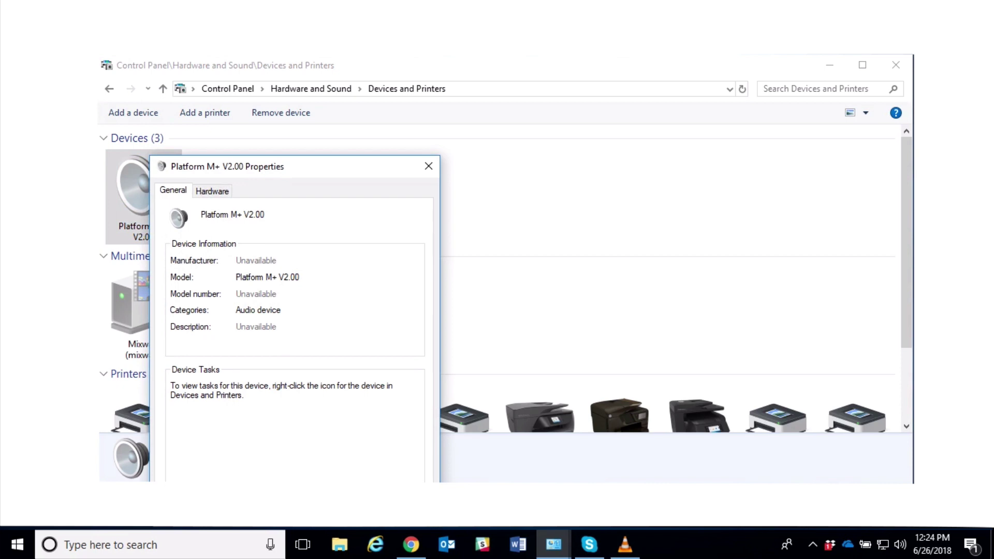
click(212, 191)
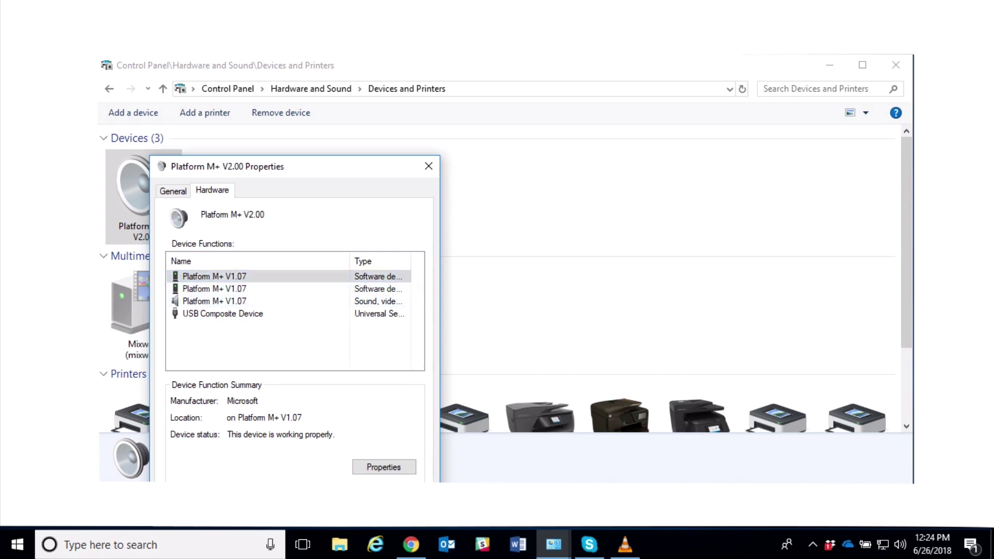
key(Escape)
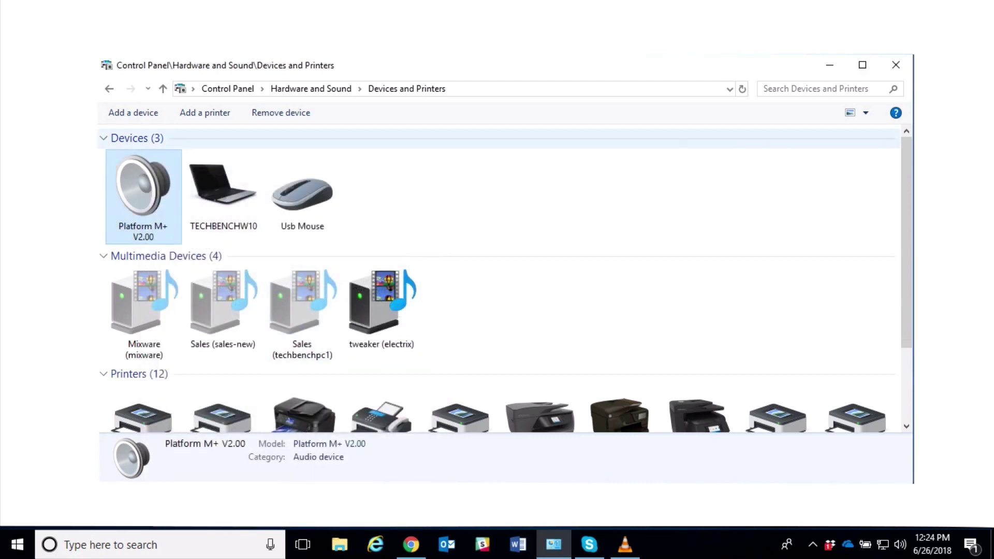
- Remove the Platform M+ V2.00 device from Windows
click(281, 112)
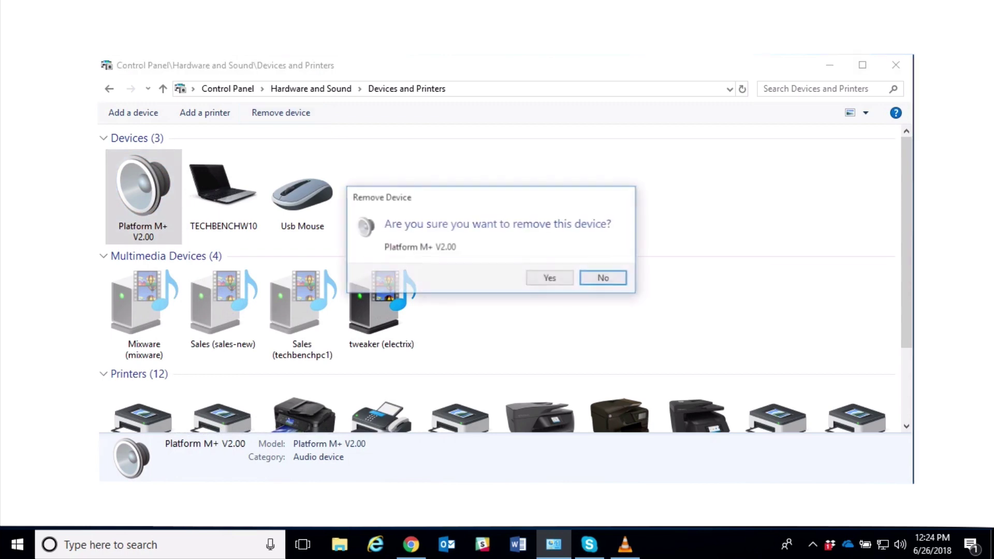
click(550, 278)
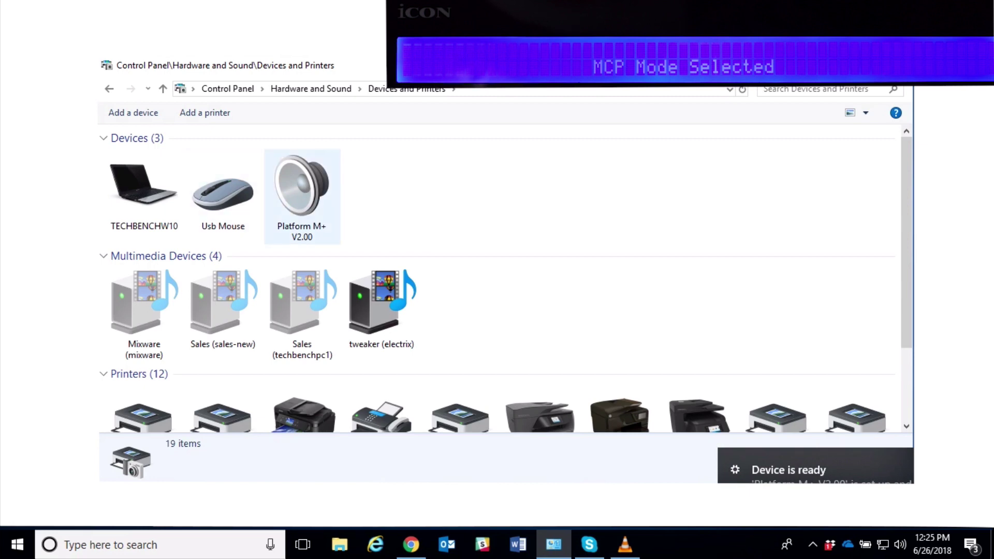
- Check the hardware functions in the re-detected Platform M+ V2.00 device's properties, and close Devices and Printers
right_click(303, 198)
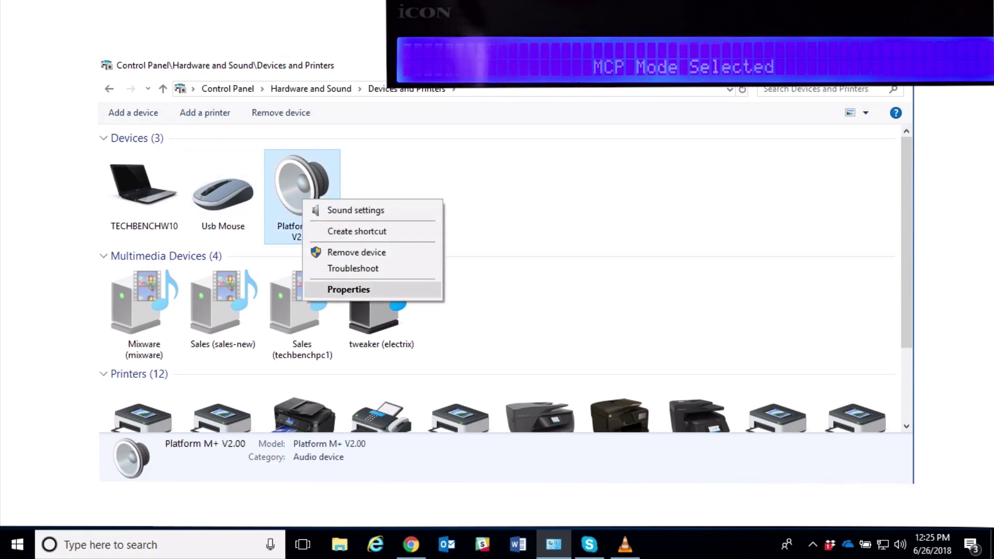
click(348, 289)
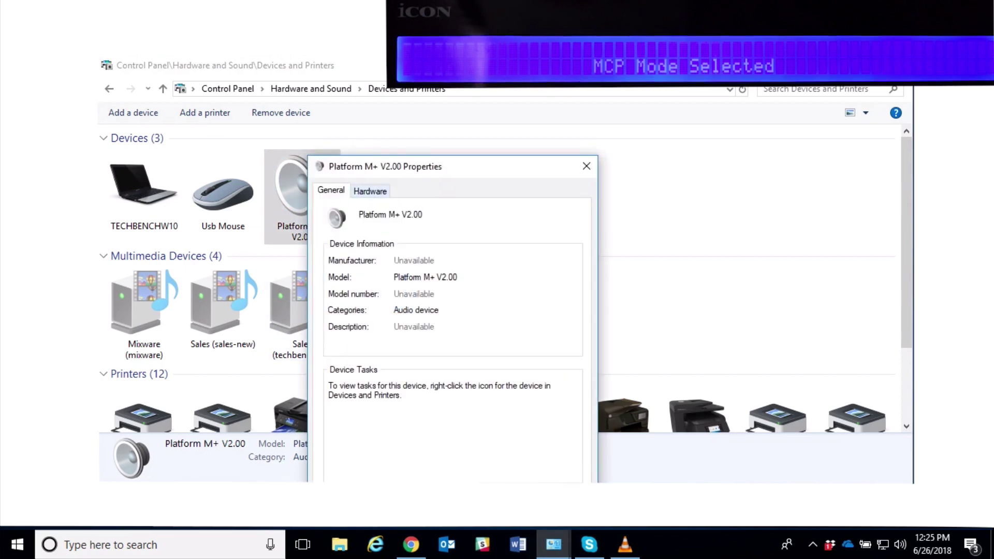
click(370, 191)
key(Down)
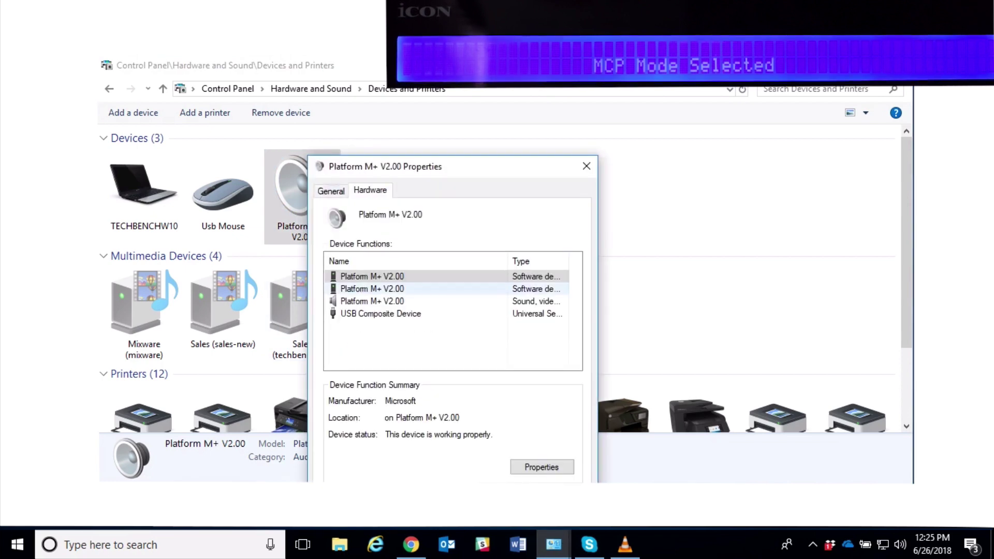
key(Down)
key(Up)
key(Up)
key(Tab)
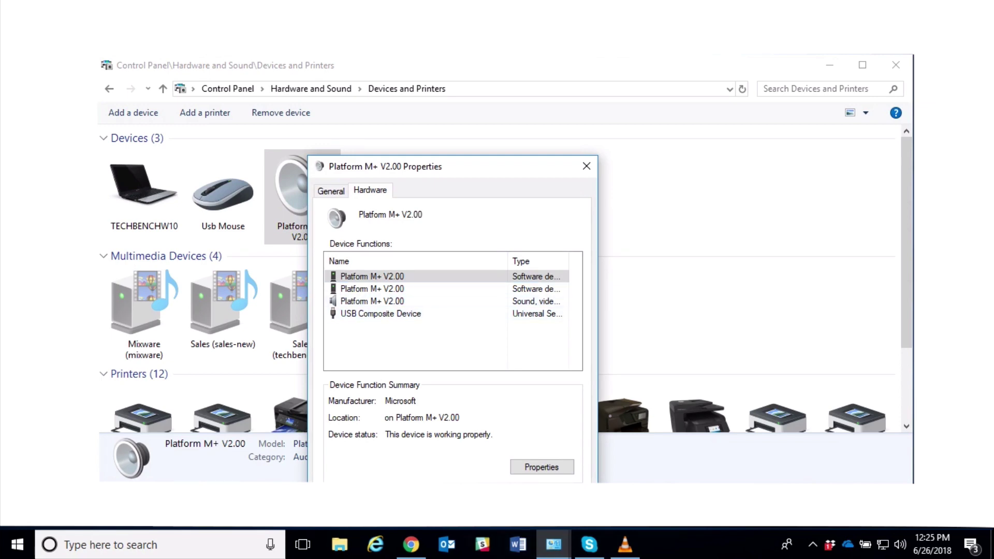
key(Escape)
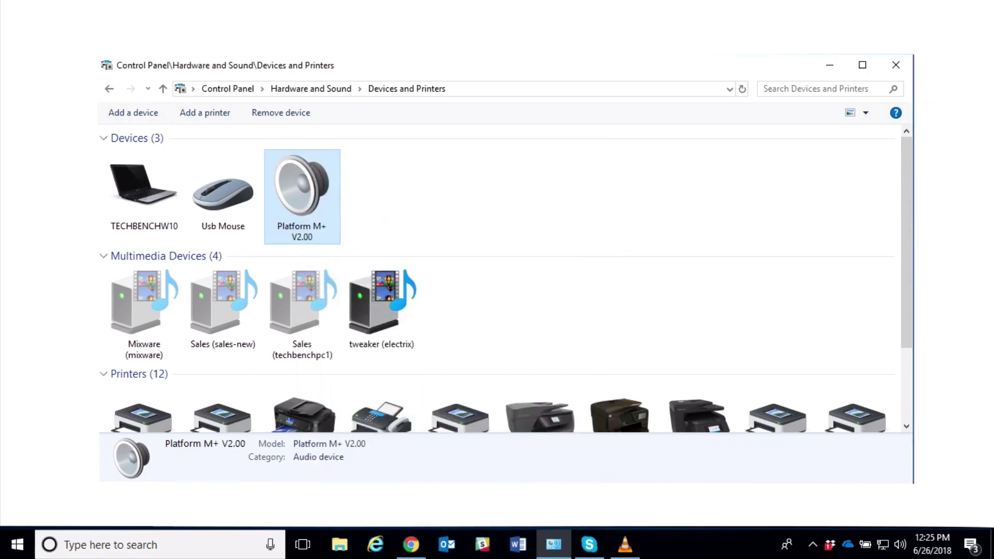
click(896, 65)
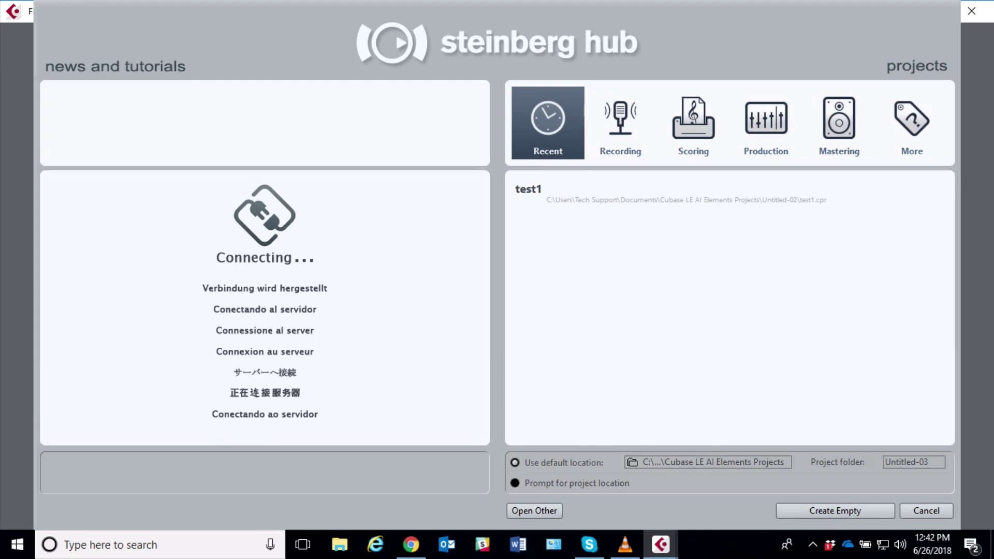
- Open the recent project test1 from the Steinberg Hub and add a Mackie Control device in Cubase LE's Device Setup
click(673, 194)
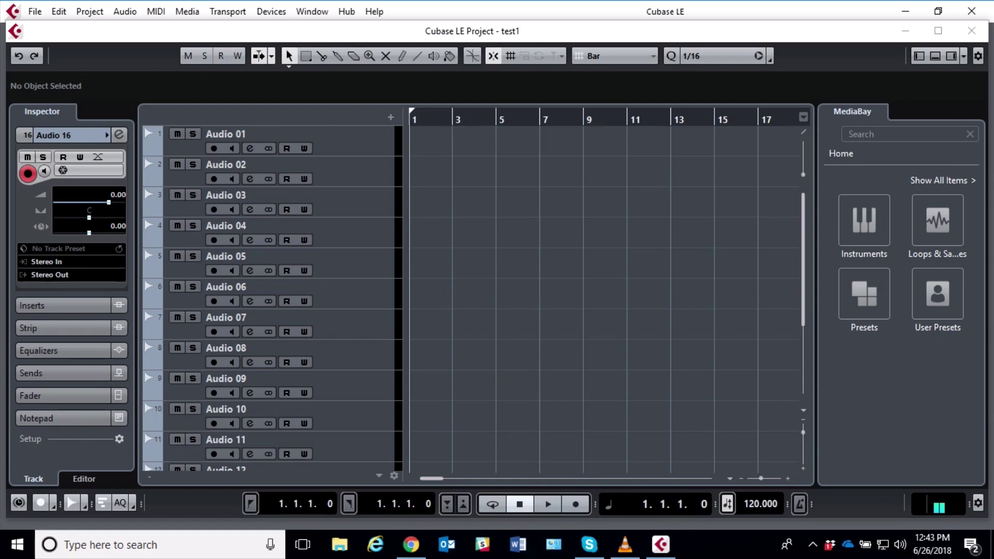
click(271, 11)
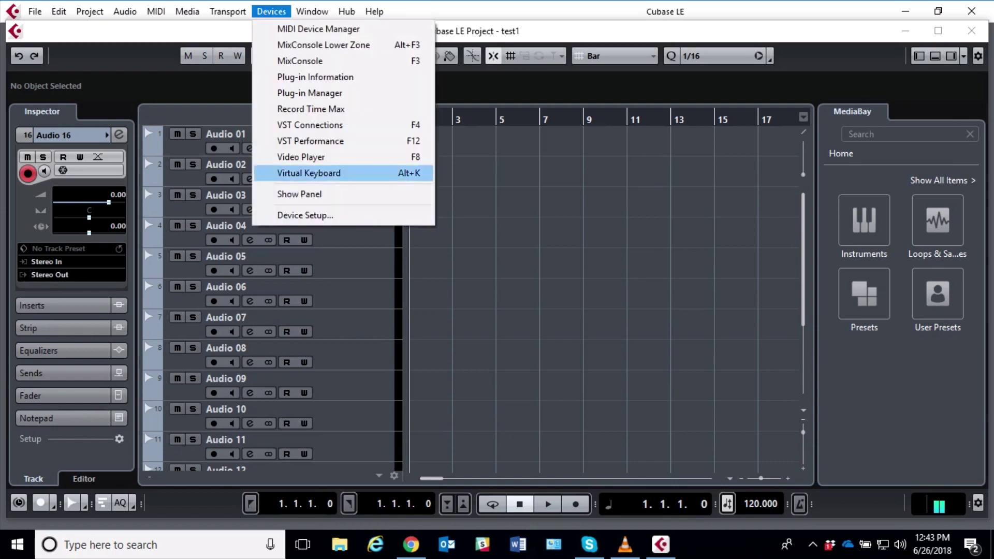
click(304, 216)
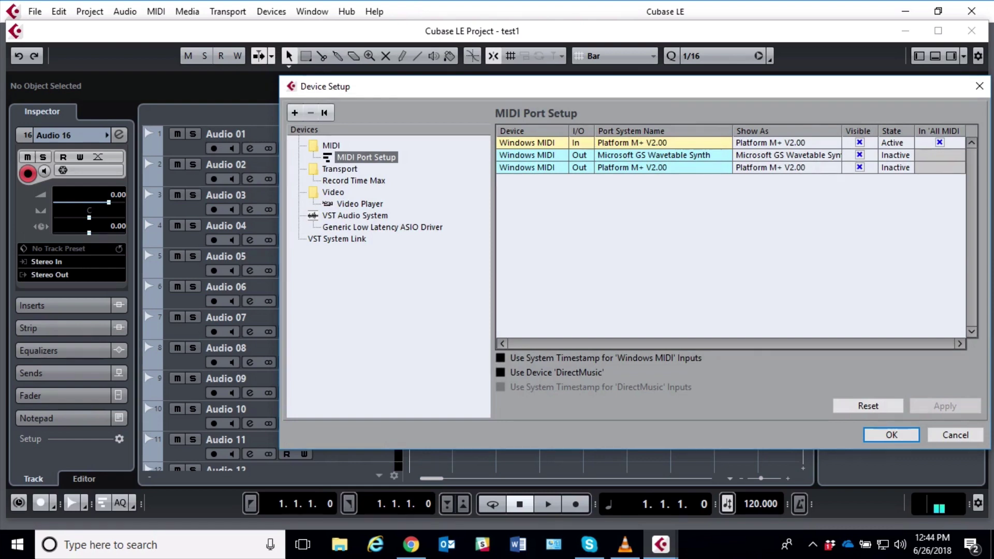
click(339, 170)
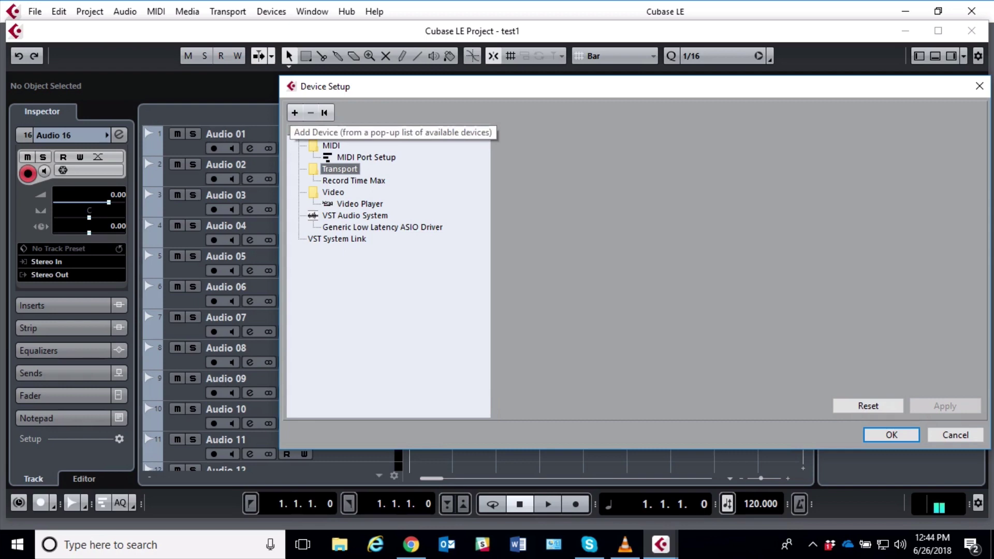
click(295, 112)
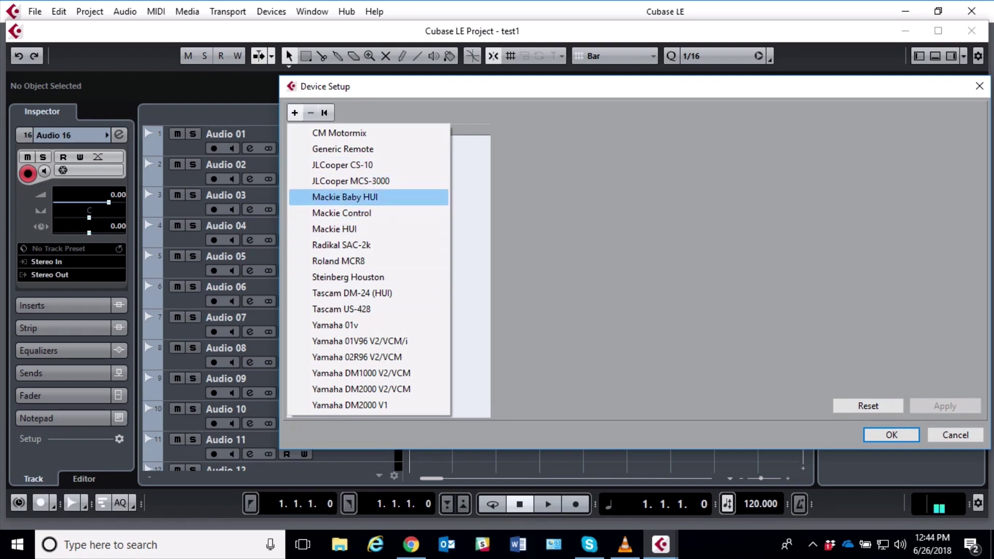
click(341, 213)
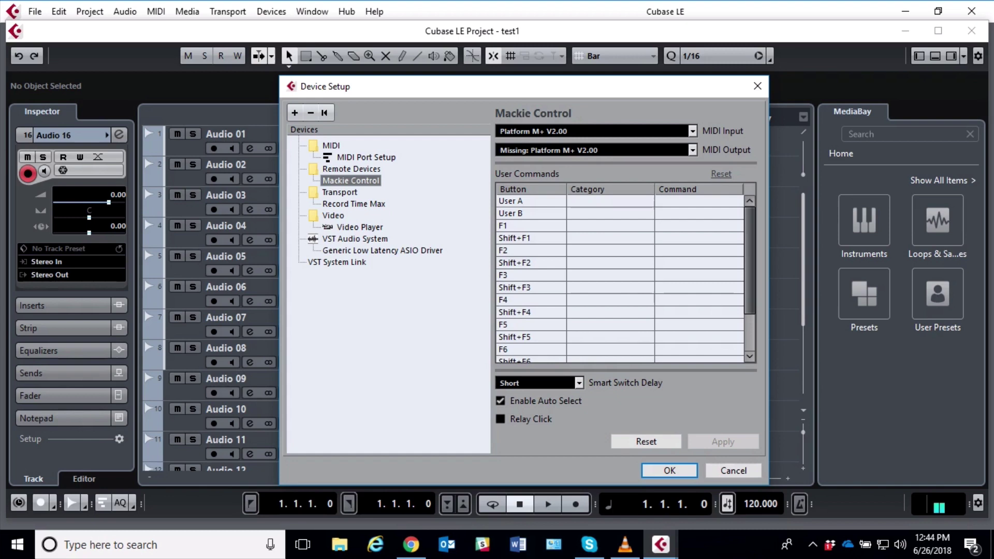
- Set the Mackie Control's MIDI input and MIDI output to Platform M+ V2.00, then apply and close the device setup
click(693, 131)
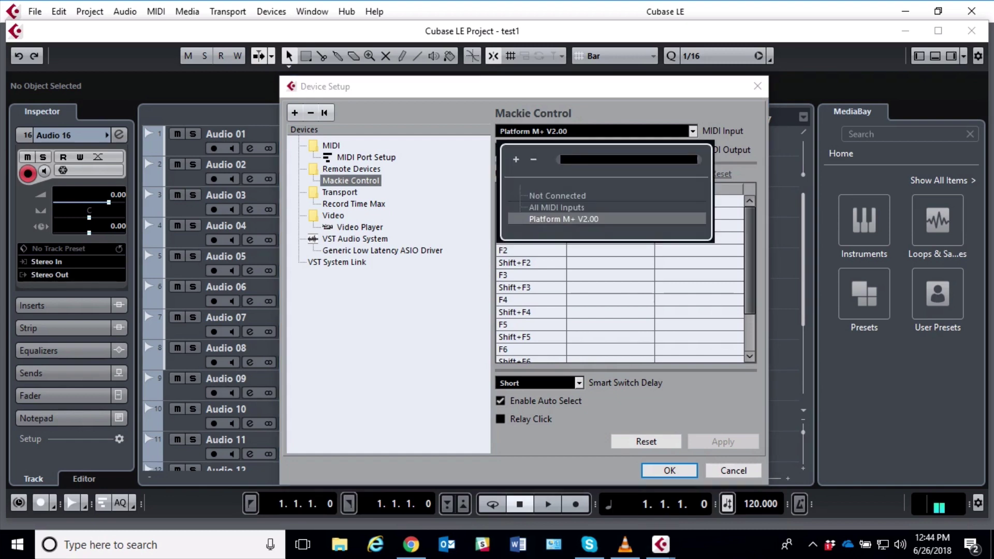
click(564, 219)
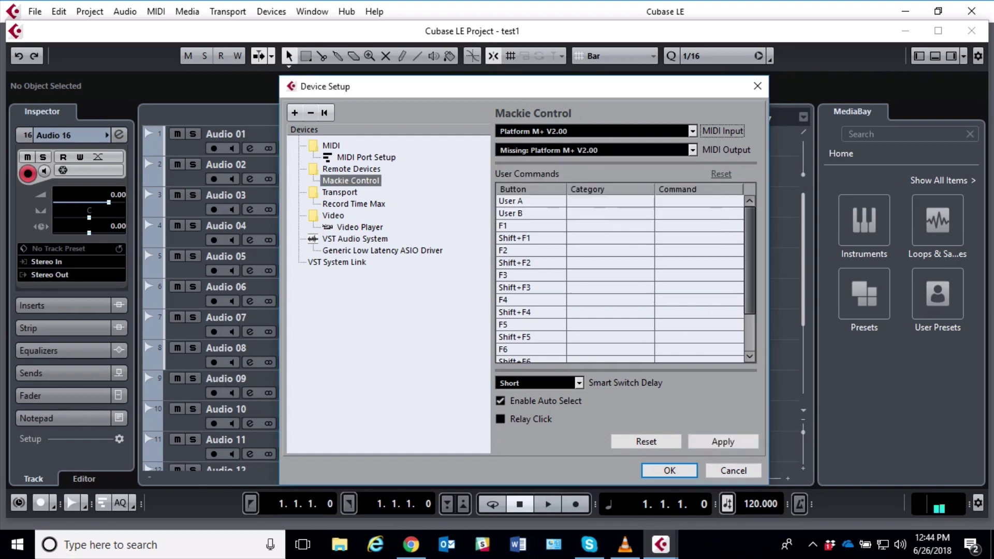
click(692, 150)
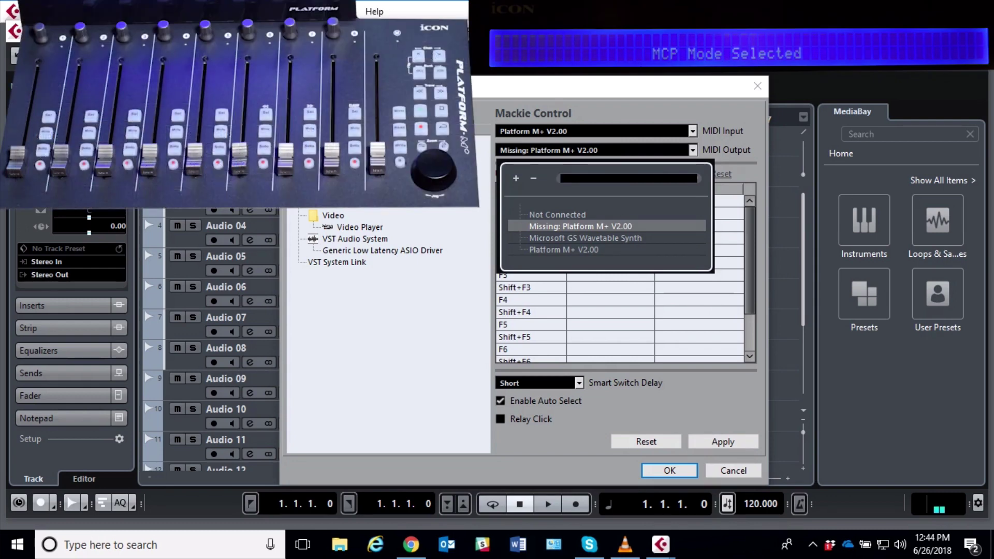
key(Down)
key(Down)
key(Return)
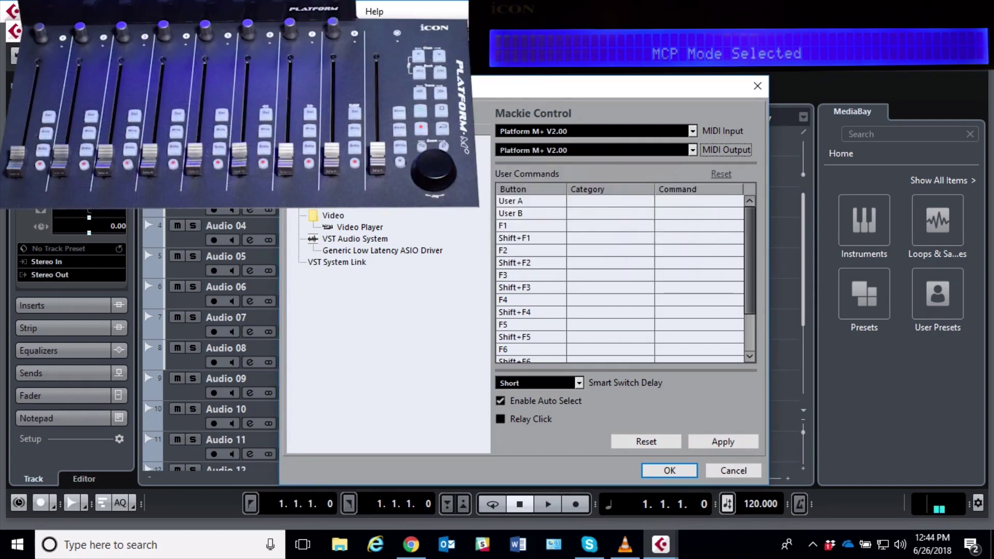
click(722, 442)
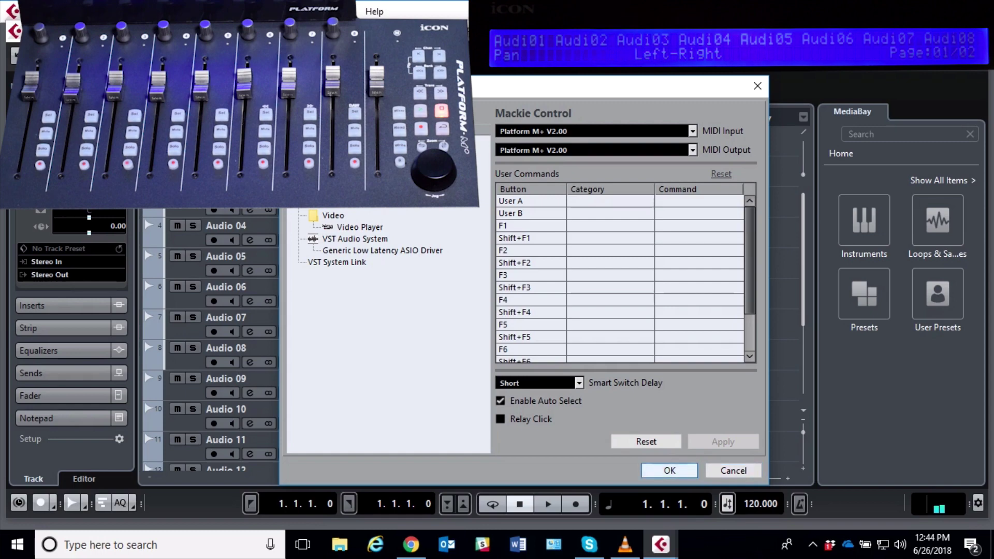
click(669, 469)
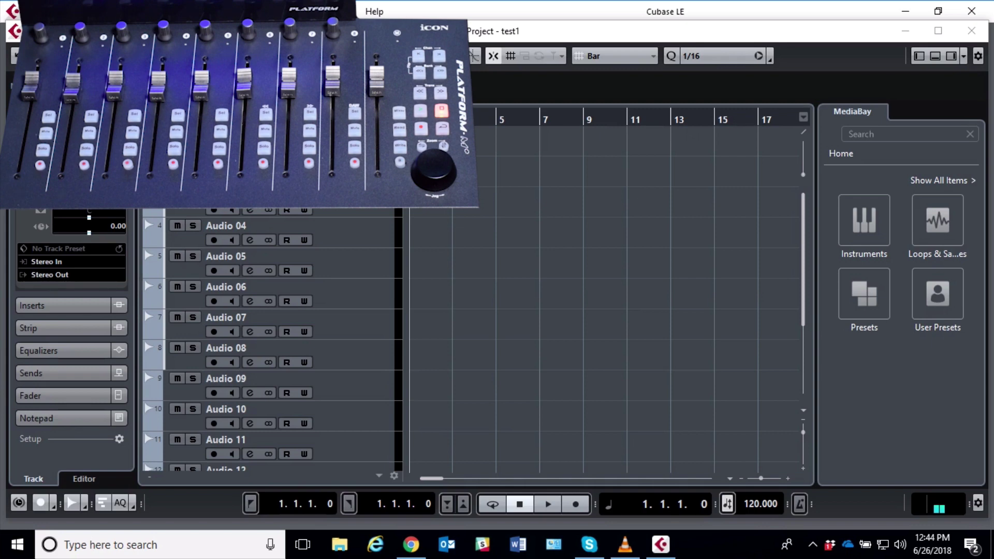
- Quit Cubase LE
click(905, 11)
click(32, 11)
click(58, 331)
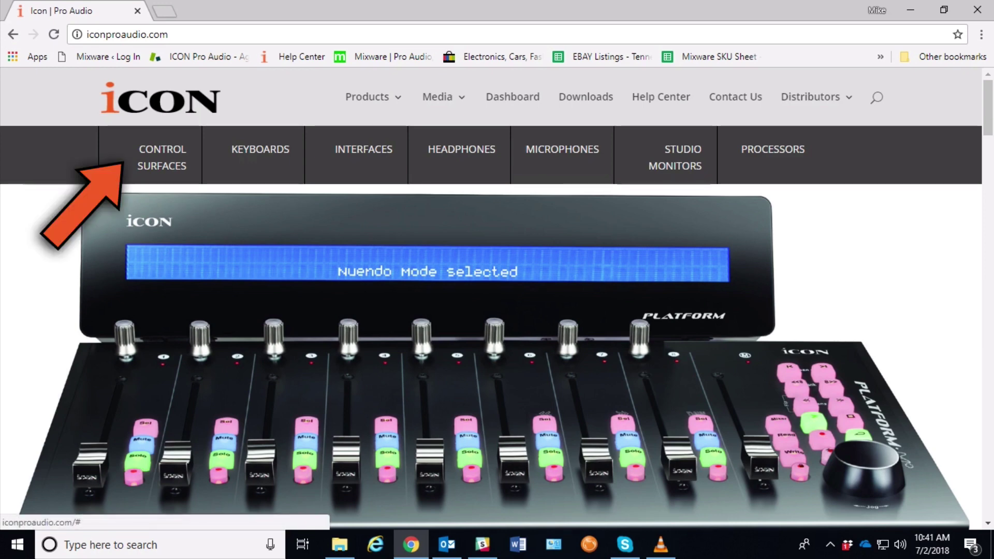
- Open the Platform M+ product page from the control surfaces on iconproaudio.com and show its setup demos and Pro Tools setup PDF
click(162, 158)
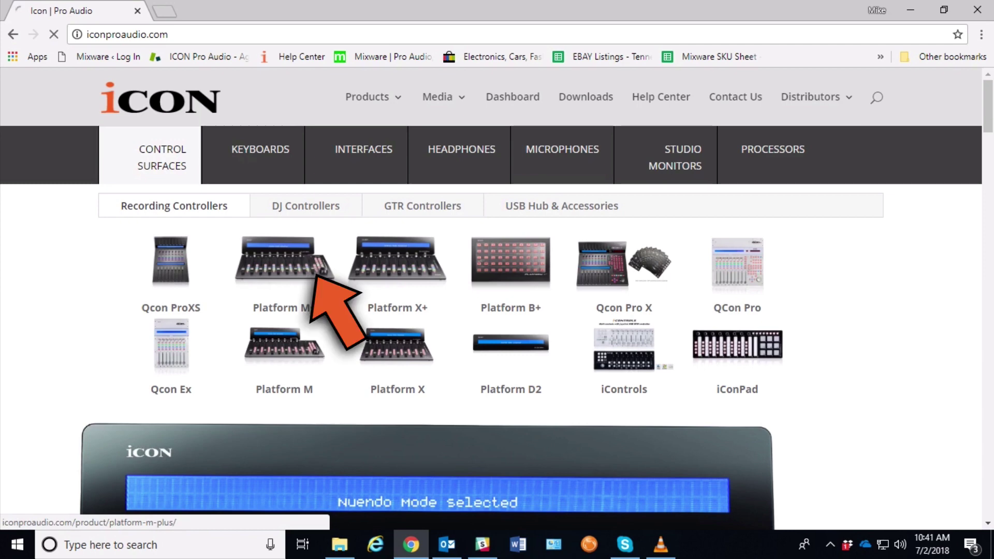
click(284, 261)
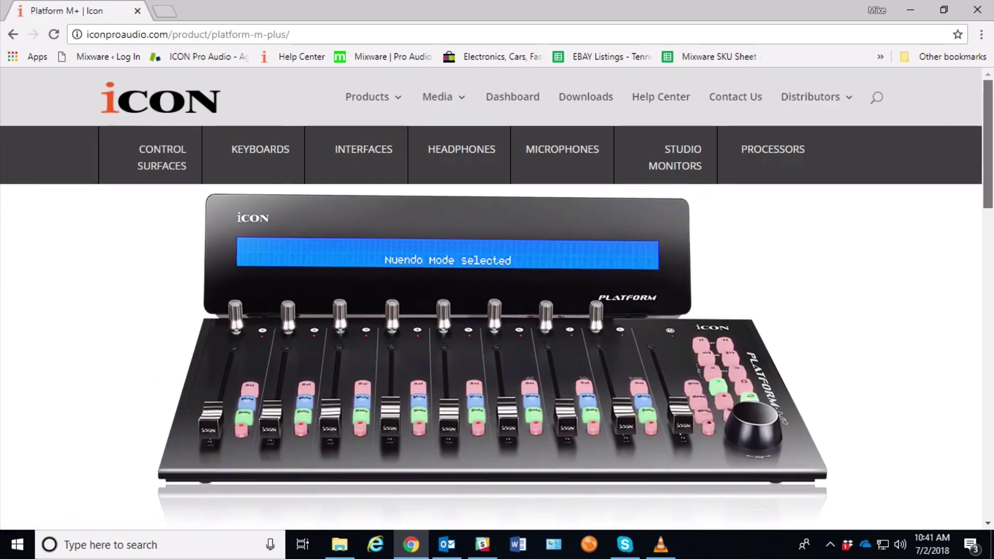
scroll(497, 326, down, 6)
scroll(497, 327, down, 3)
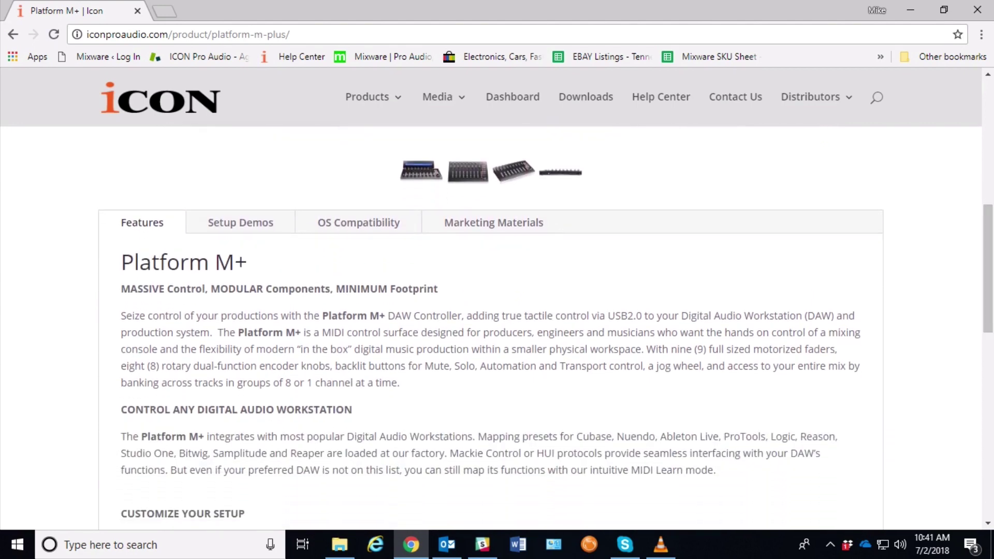
click(240, 223)
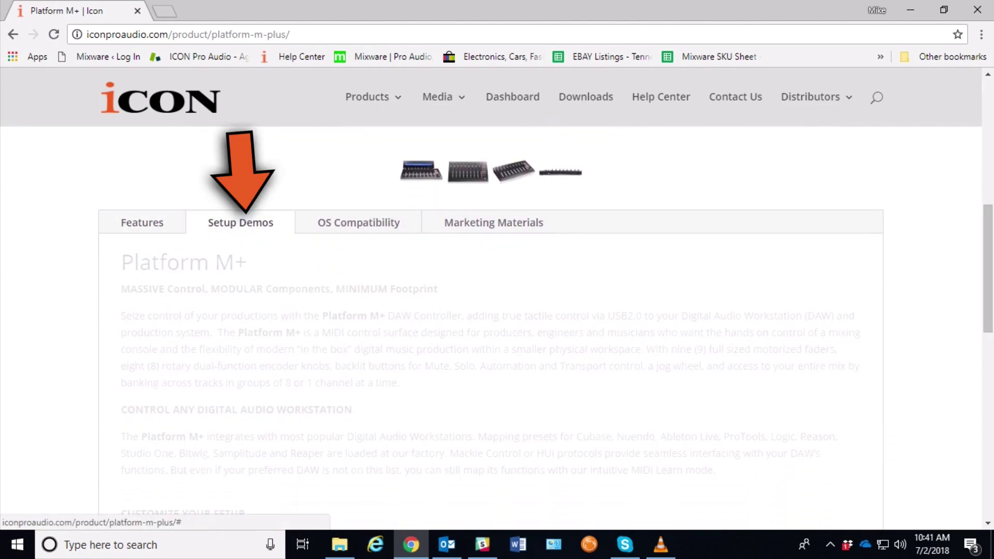
scroll(496, 326, down, 2)
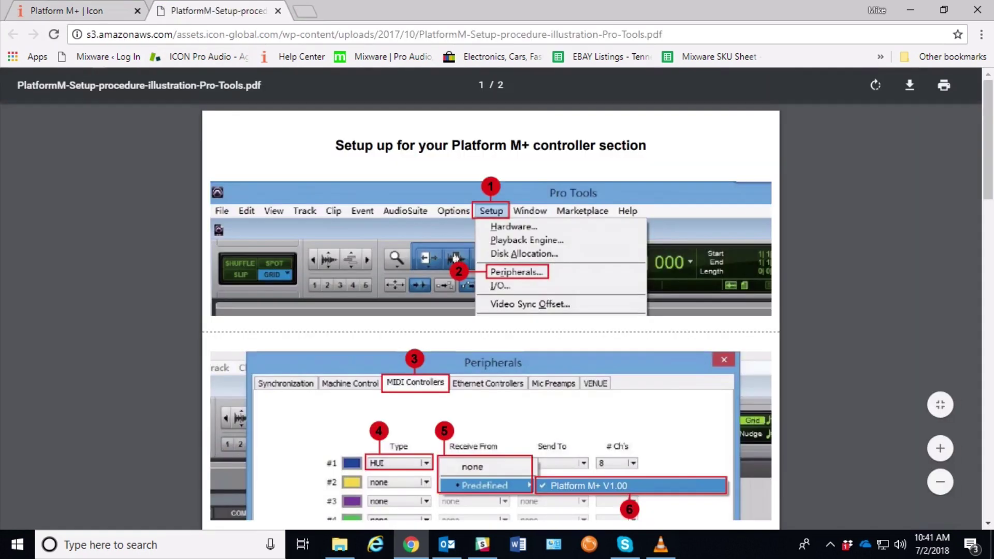
- Read through the illustrated Pro Tools setup procedure for the Platform M+, from the MIDI controller peripherals to MIDI Input Enable
scroll(491, 311, down, 2)
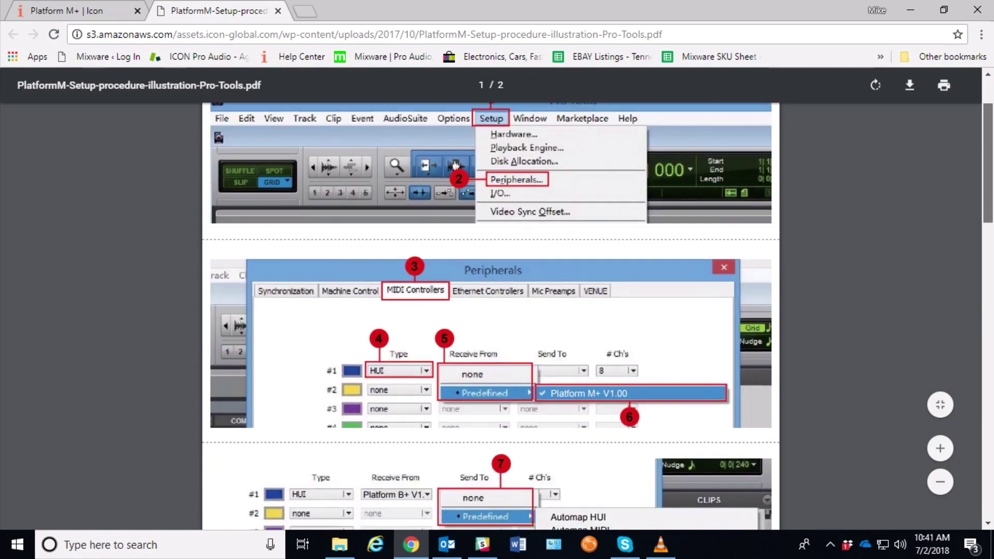
scroll(490, 311, down, 5)
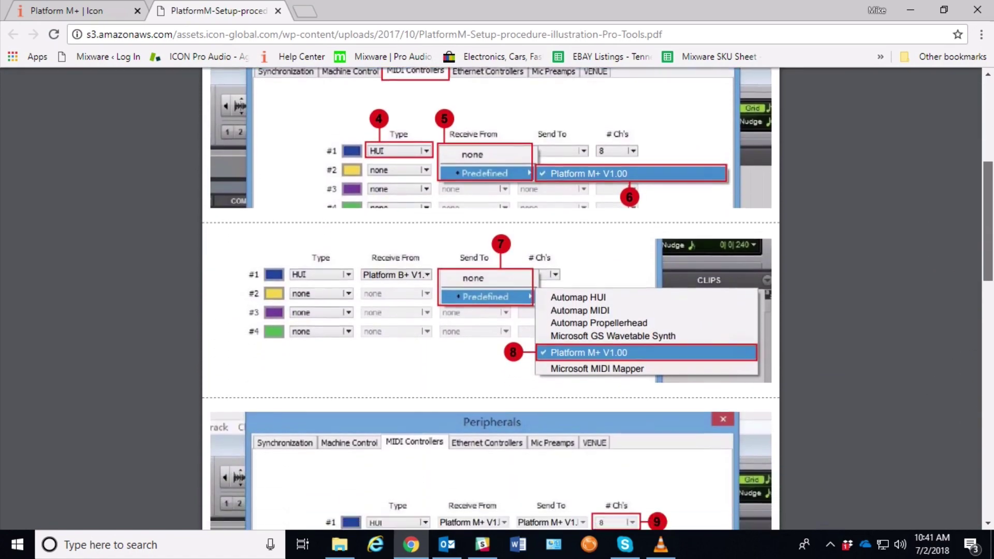
scroll(491, 311, down, 15)
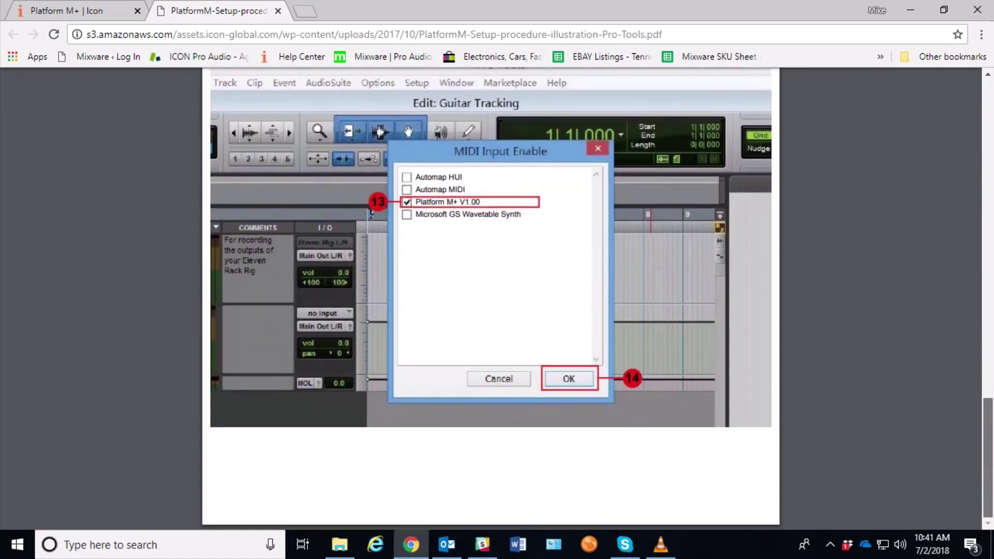
scroll(491, 311, up, 8)
scroll(491, 311, up, 14)
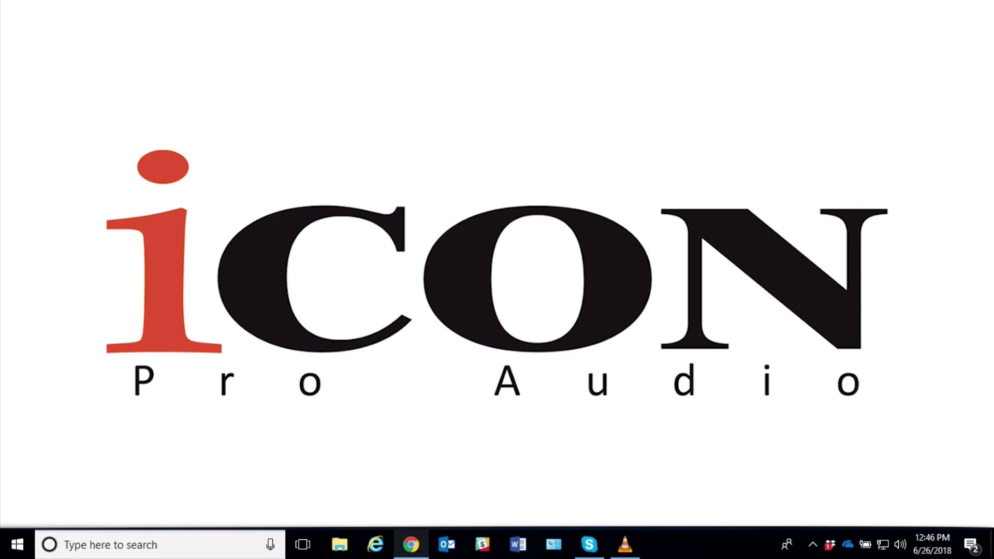
- Return to the iCON website in Chrome, go to its Help Center and open the form for submitting a support request
click(411, 544)
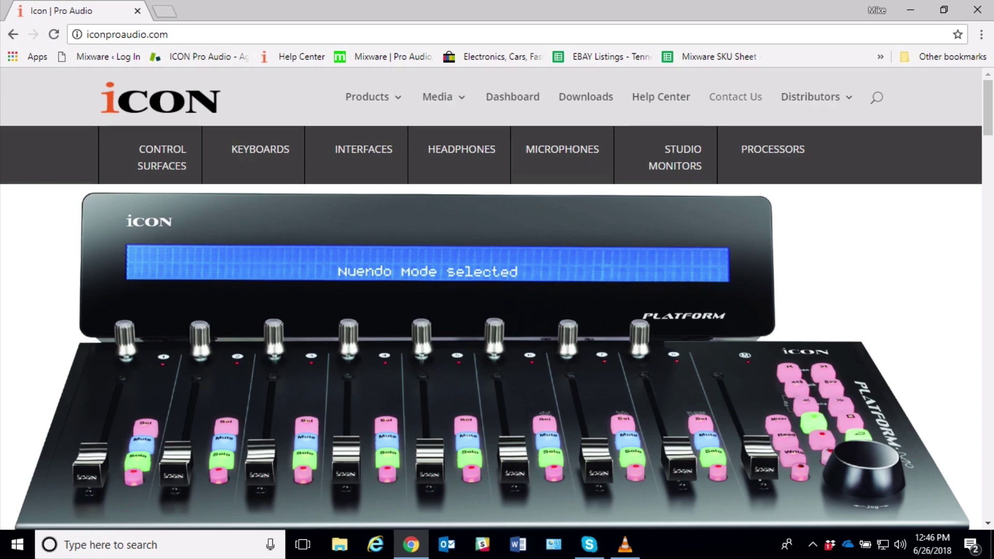
click(661, 97)
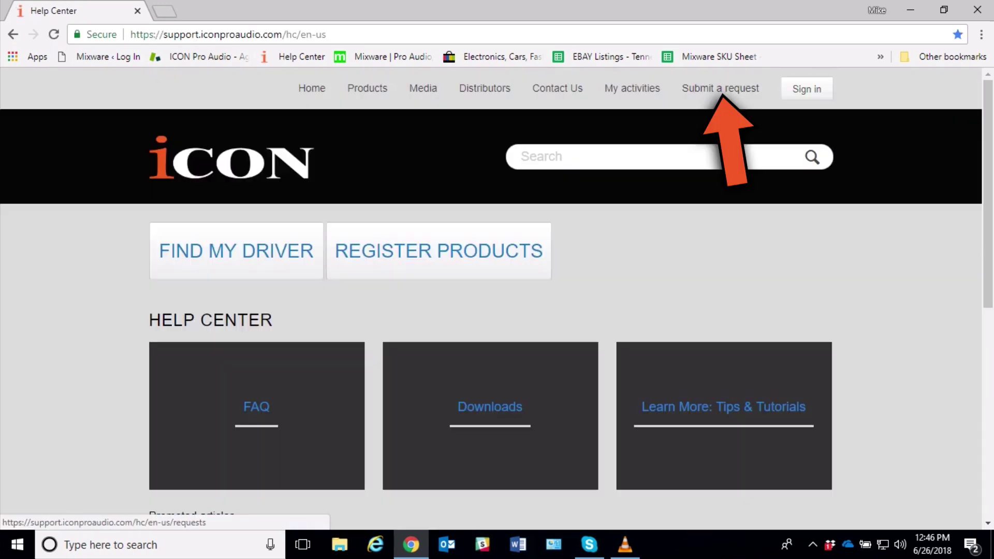
click(722, 93)
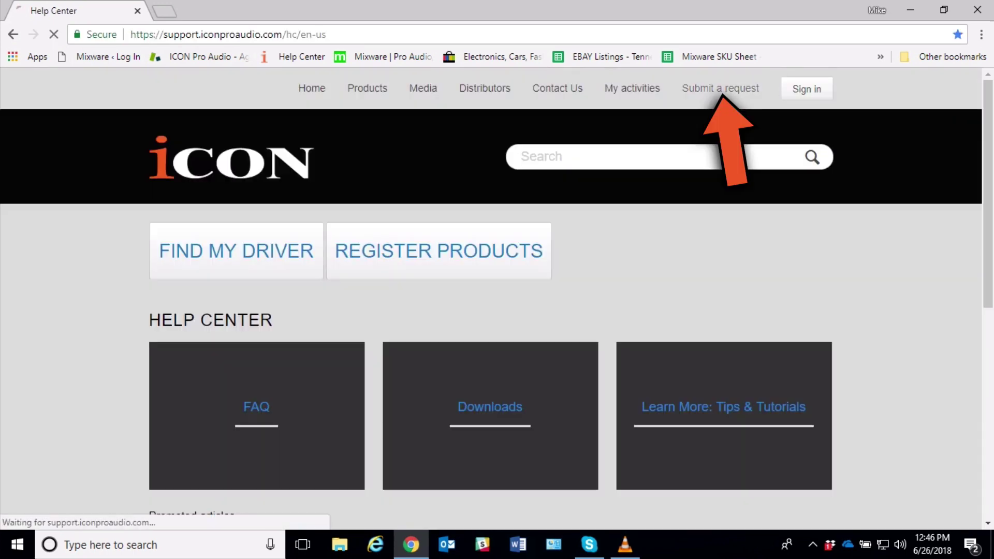